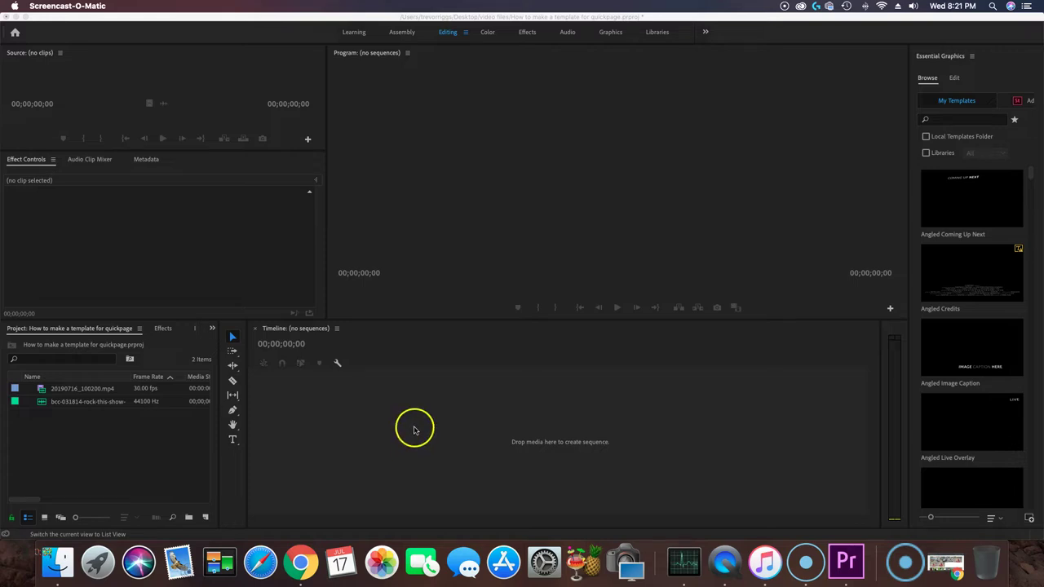
# Preview the background music file, then load the talking-head video into the Source monitor.
pyautogui.click(40, 403)
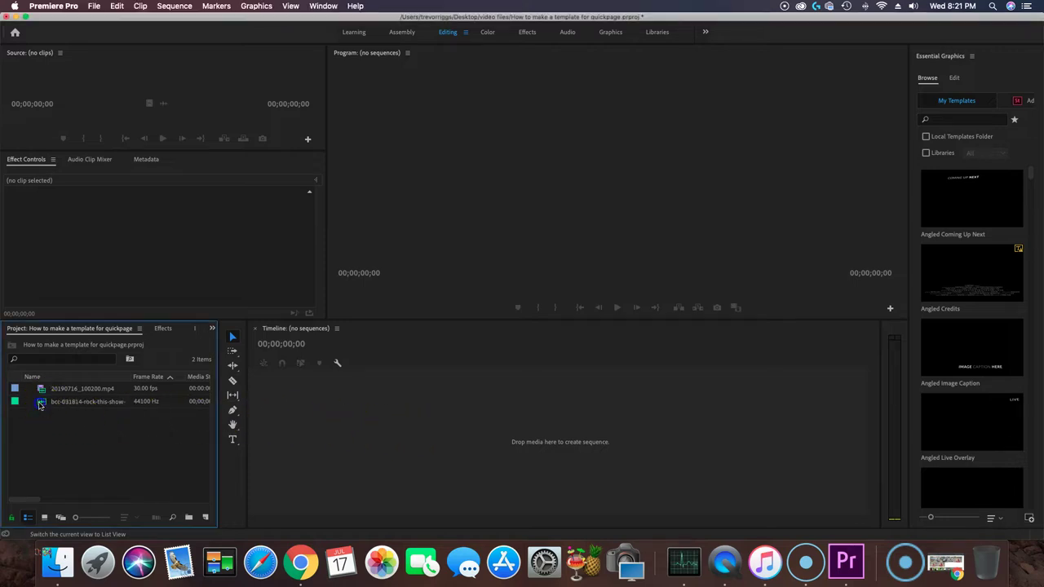
pyautogui.doubleClick(40, 403)
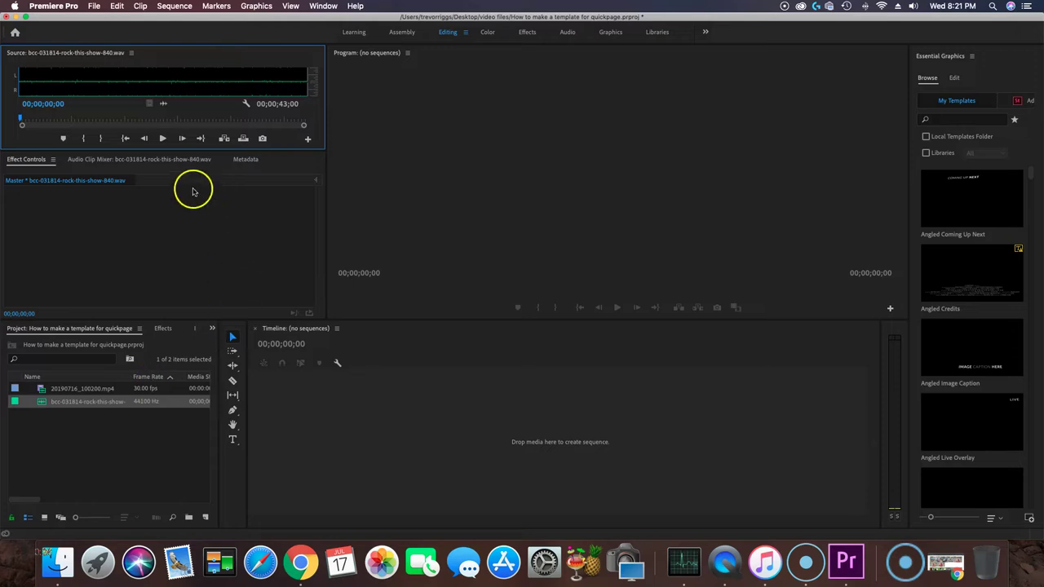
pyautogui.moveTo(198, 153); pyautogui.dragTo(197, 215)
pyautogui.doubleClick(42, 390)
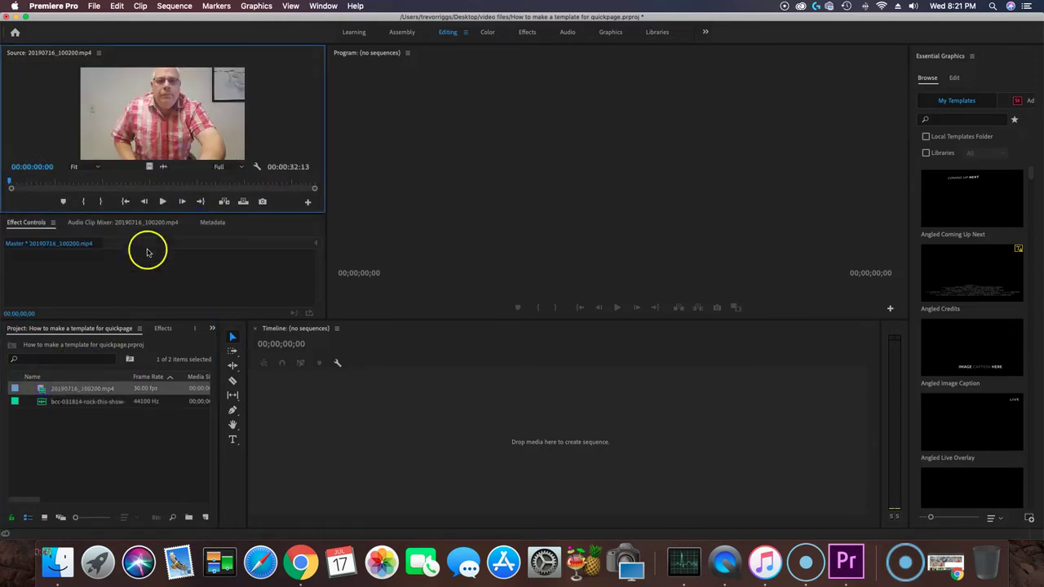
pyautogui.click(161, 220)
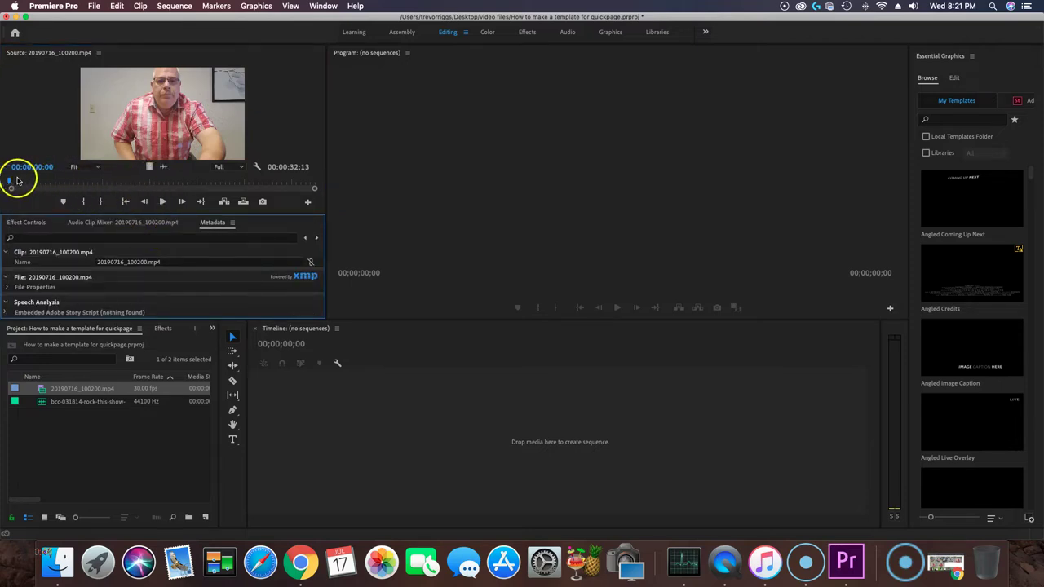
# Mark an in point where the talking begins, scrub to the end, and drag the clip to the timeline.
pyautogui.click(21, 183)
pyautogui.moveTo(20, 184); pyautogui.dragTo(49, 184)
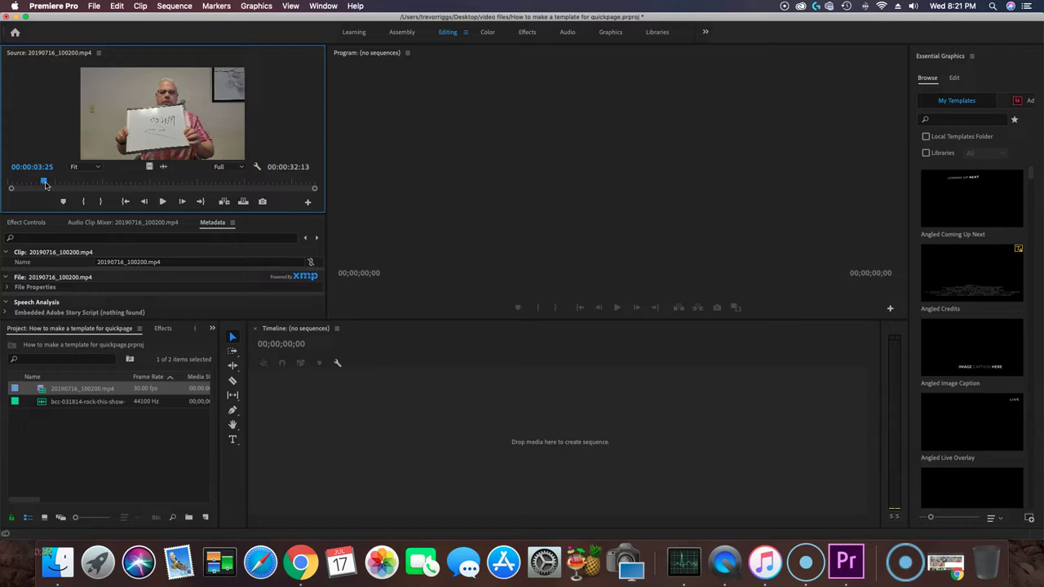
pyautogui.press('i')
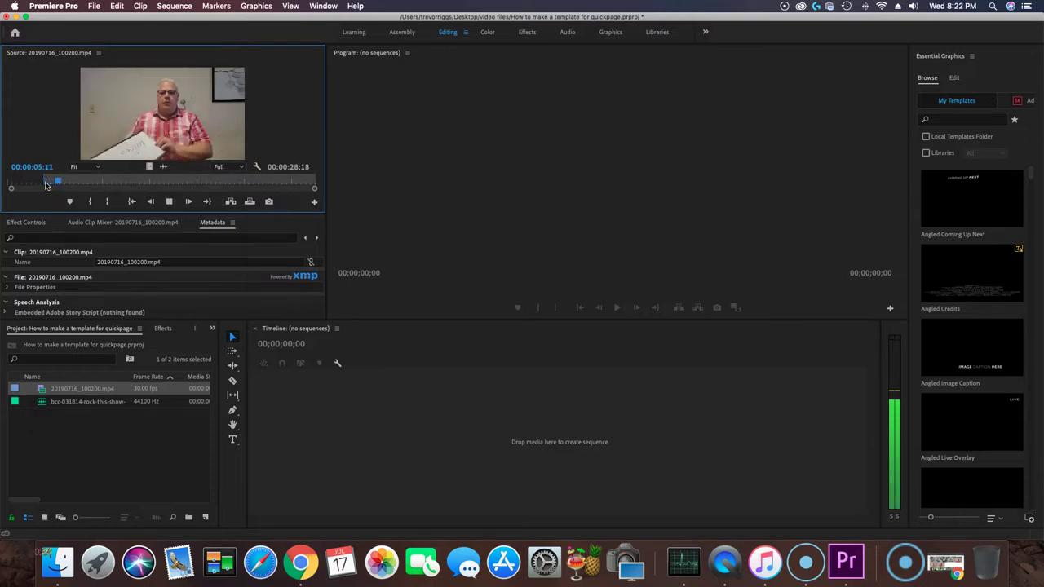
pyautogui.press('space')
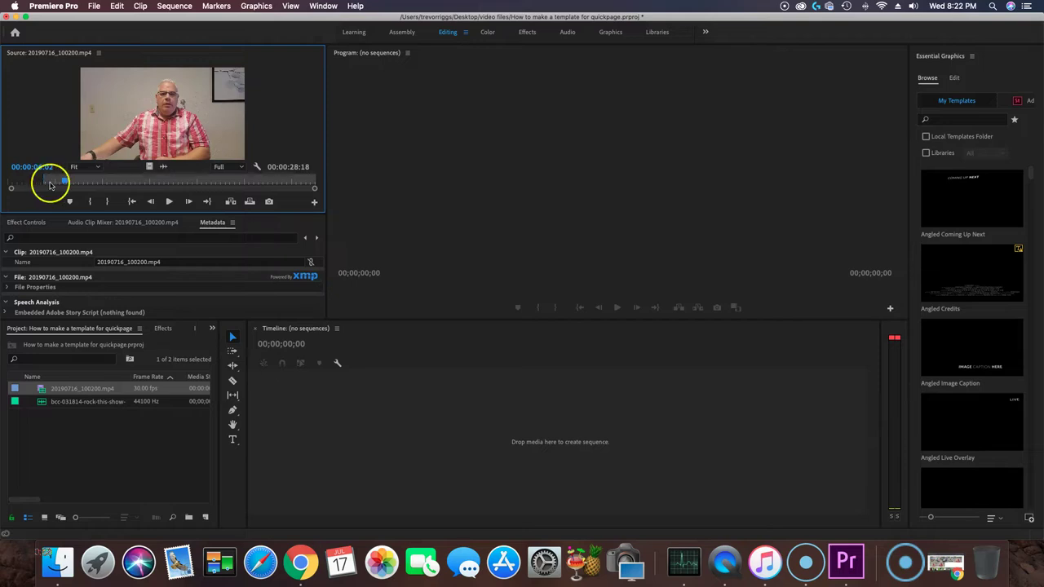
pyautogui.moveTo(49, 185); pyautogui.dragTo(250, 193)
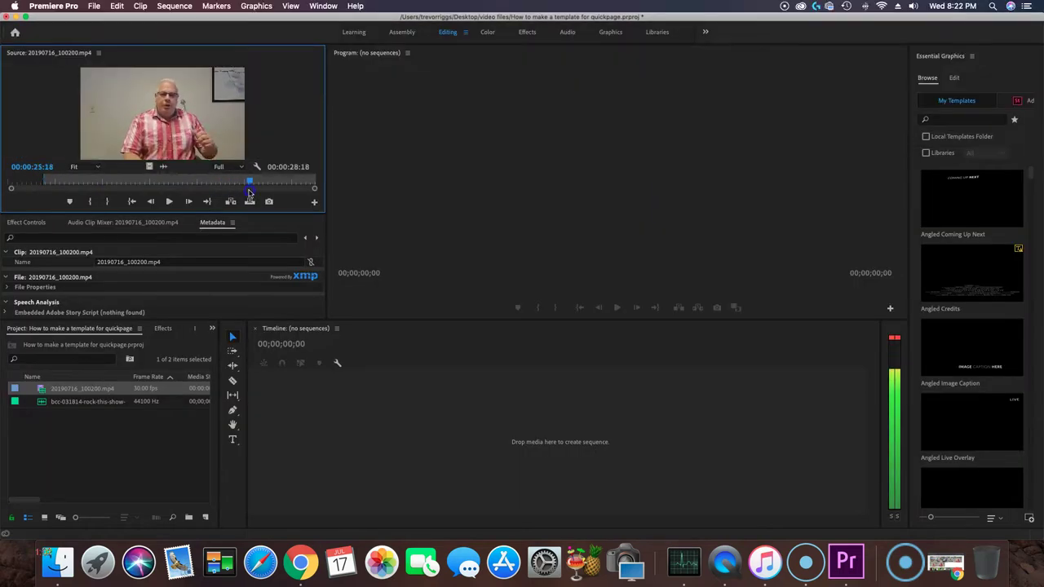
pyautogui.moveTo(250, 192); pyautogui.dragTo(294, 196)
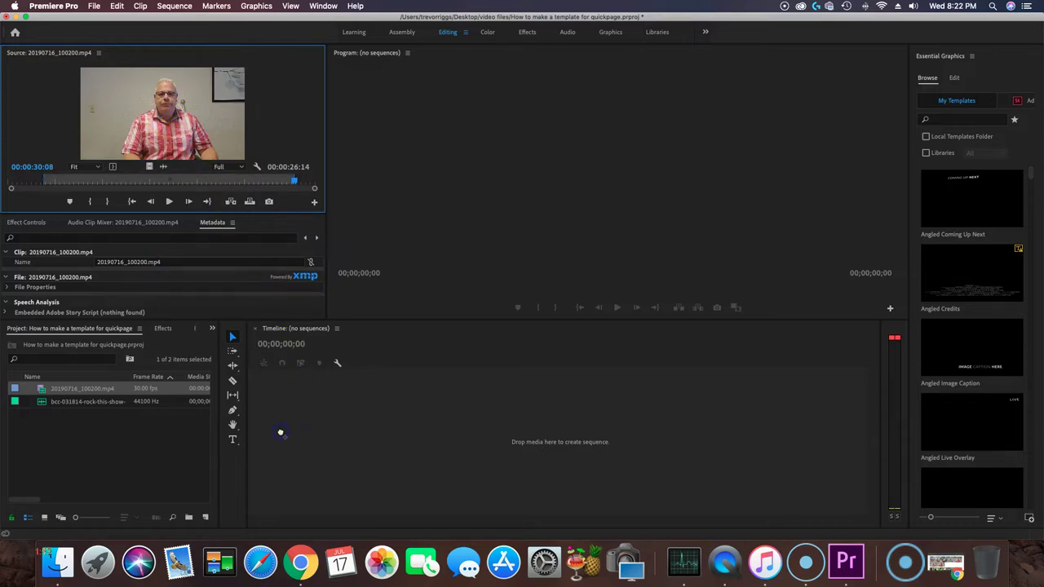
pyautogui.moveTo(280, 433); pyautogui.dragTo(279, 432)
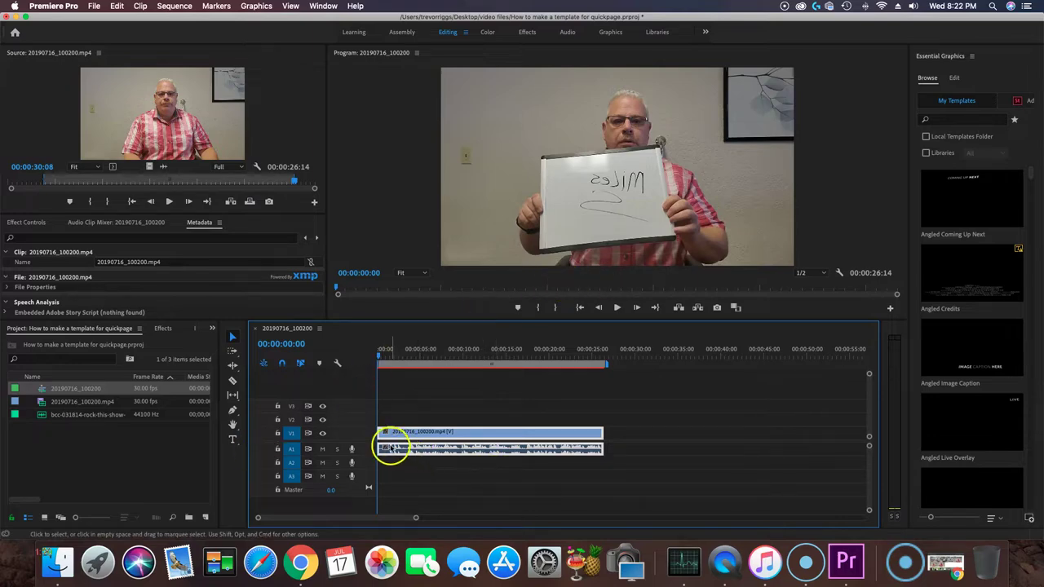
pyautogui.moveTo(971, 275)
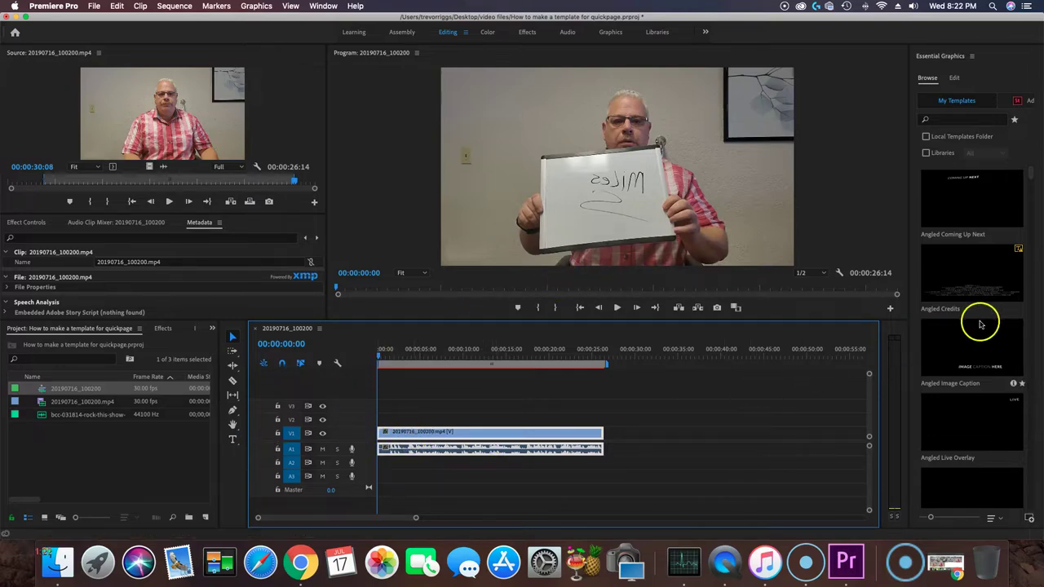
# Browse the Essential Graphics lower-third templates, previewing Angled Lower Third along the way.
pyautogui.scroll(-3, 978, 306)
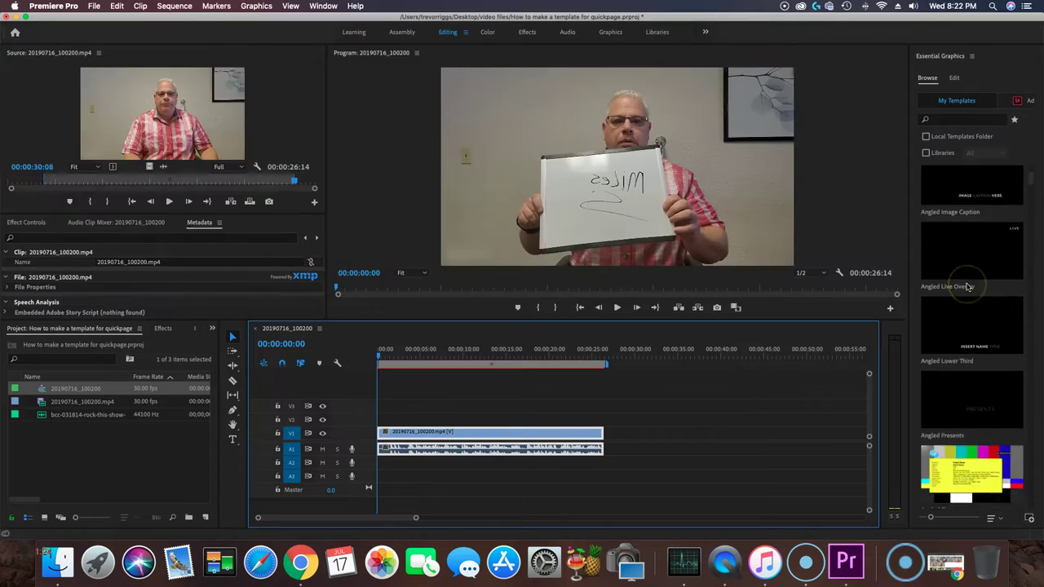
pyautogui.scroll(-1, 967, 286)
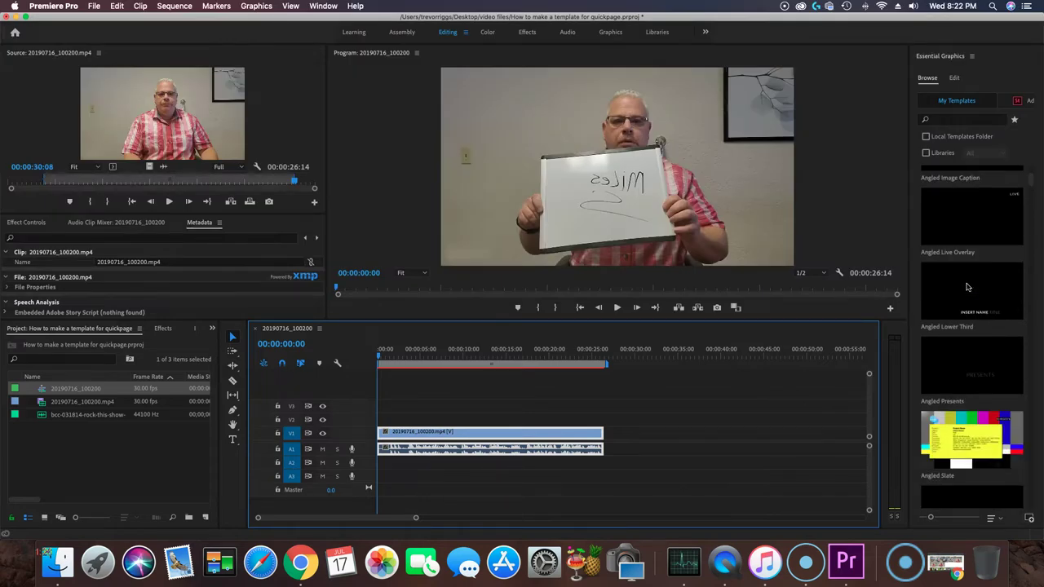
pyautogui.click(971, 305)
pyautogui.click(966, 307)
pyautogui.scroll(-3, 965, 307)
pyautogui.scroll(-4, 966, 307)
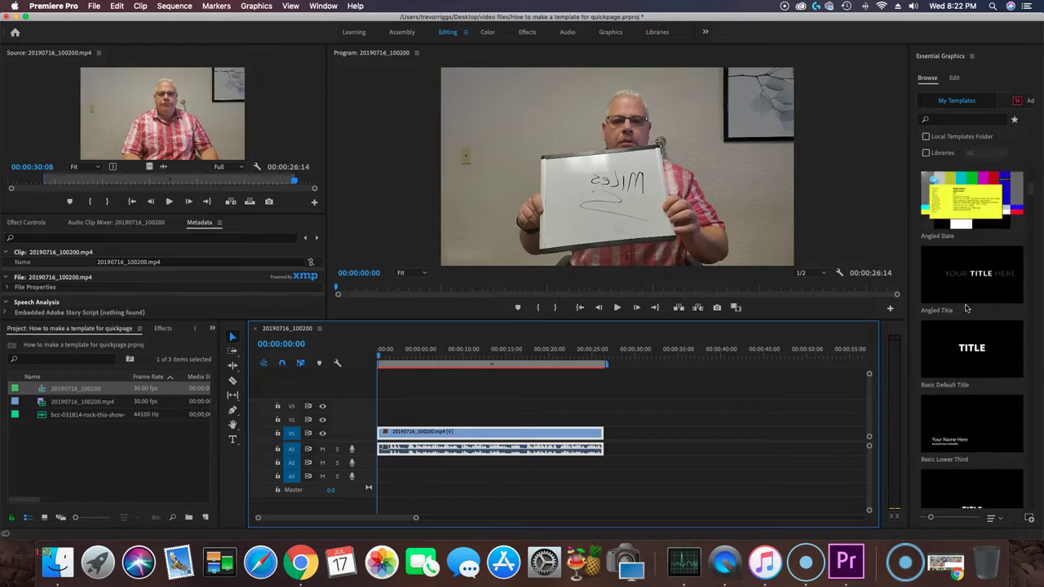
pyautogui.scroll(-3, 966, 307)
pyautogui.scroll(-1, 966, 307)
pyautogui.scroll(-1, 966, 308)
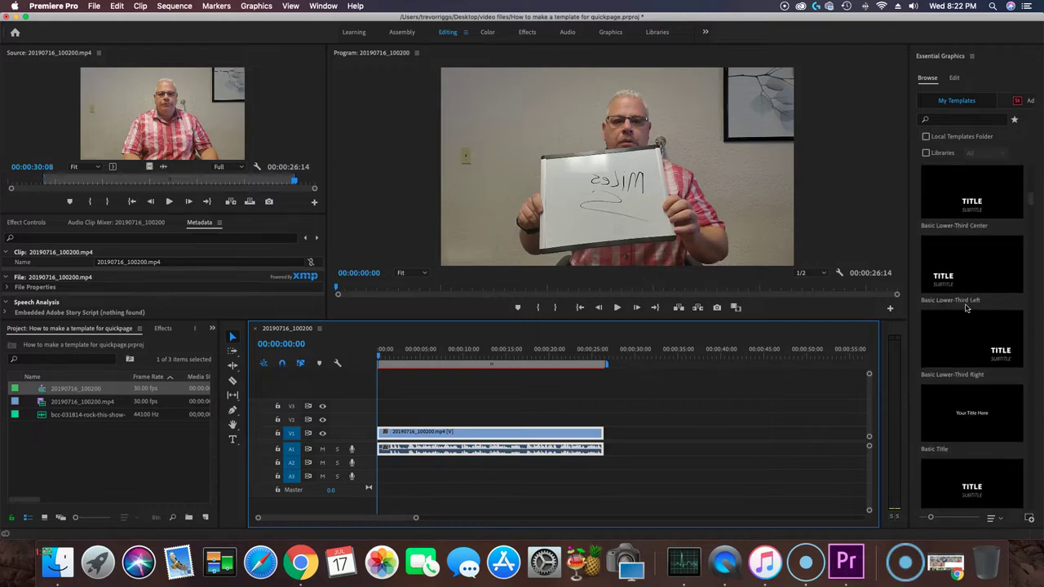
pyautogui.scroll(-2, 965, 307)
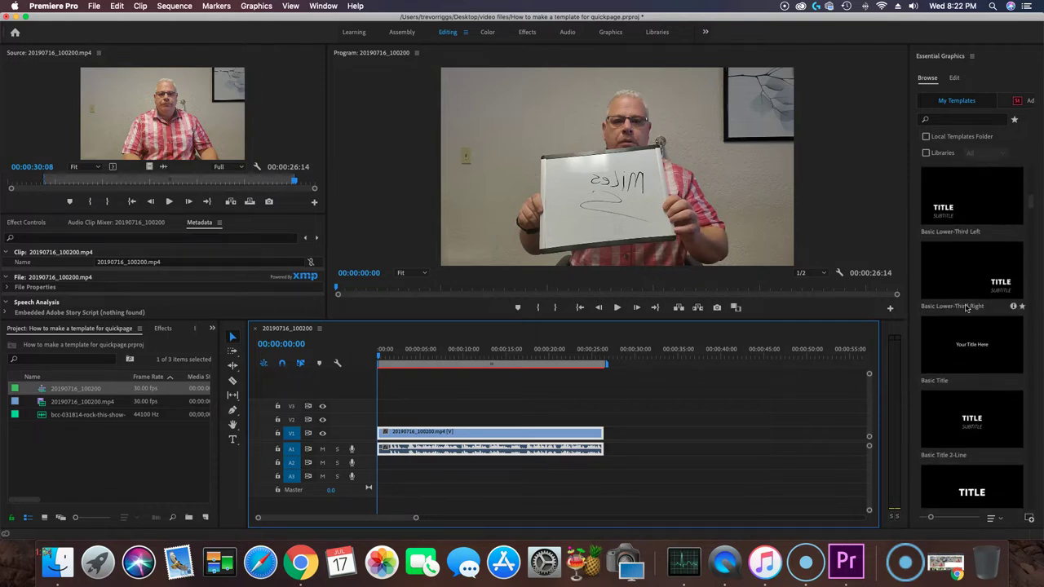
pyautogui.scroll(3, 966, 308)
# Place the Basic Lower-Third Left title on track V2 at the sequence start.
pyautogui.moveTo(959, 310); pyautogui.dragTo(394, 419)
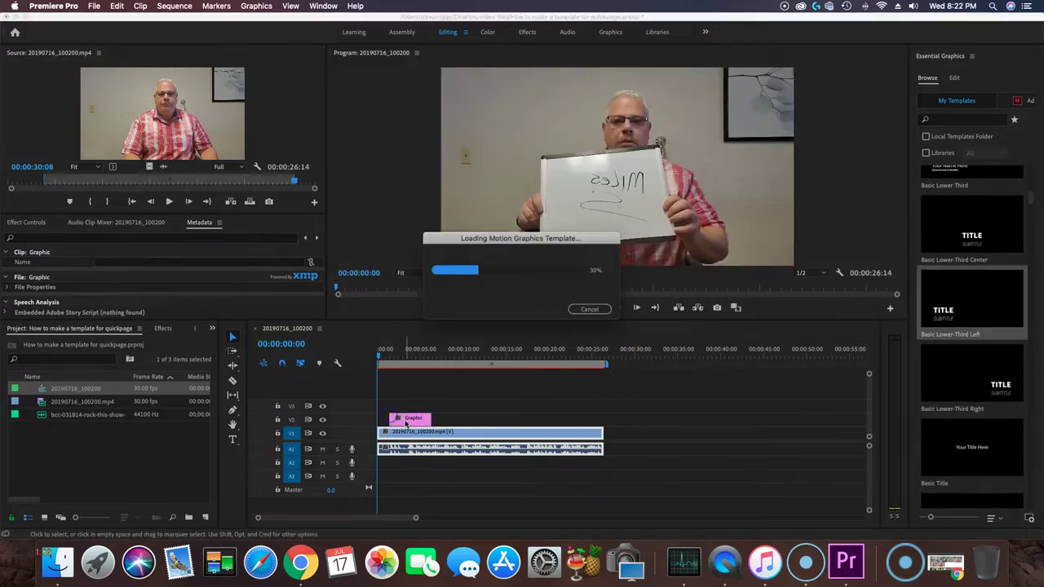
pyautogui.click(380, 367)
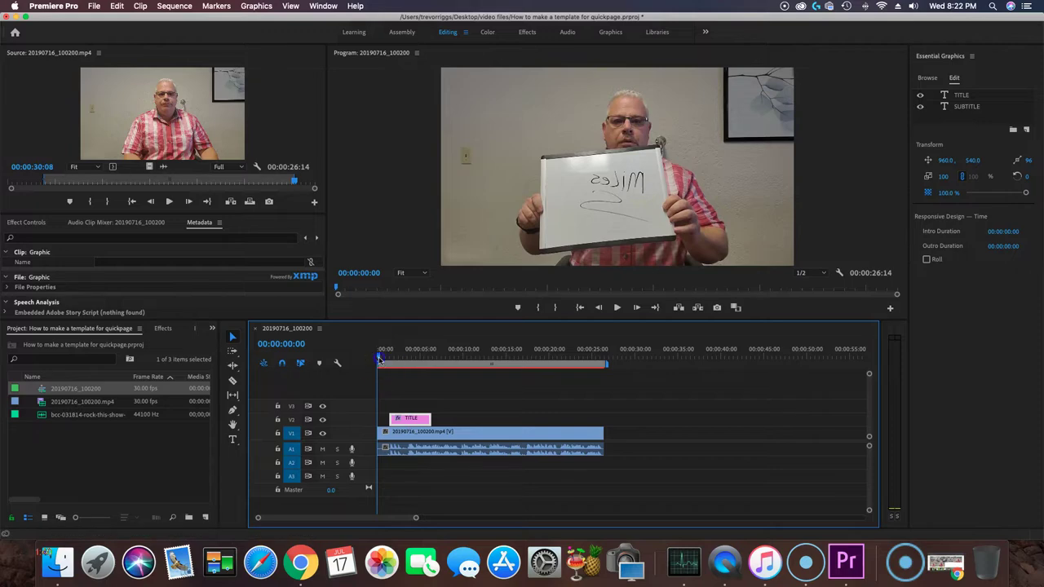
pyautogui.moveTo(379, 369); pyautogui.dragTo(410, 359)
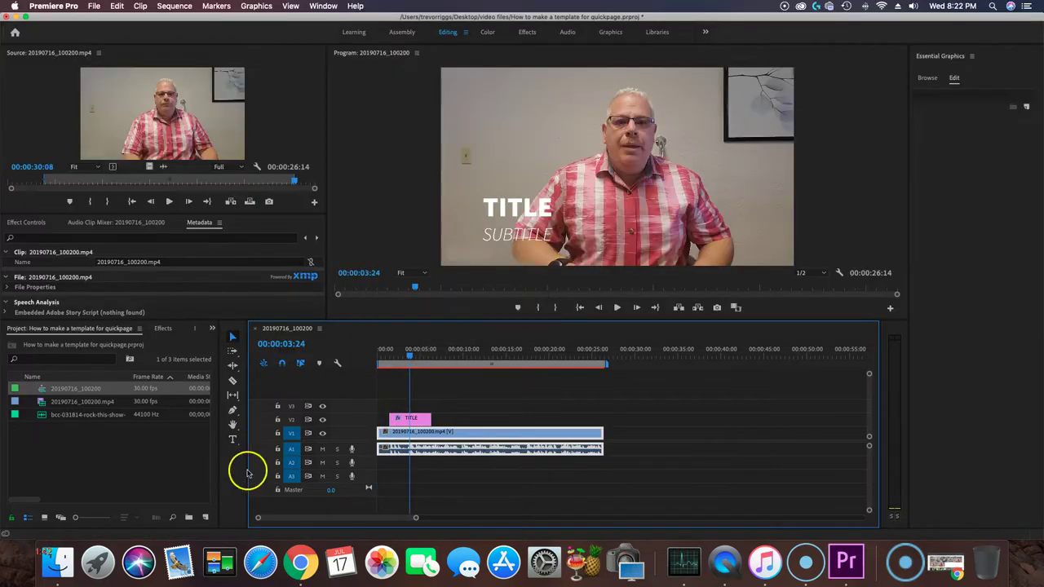
# Replace TITLE with the presenter's name and SUBTITLE with 'Deals on Wheels'.
pyautogui.click(232, 439)
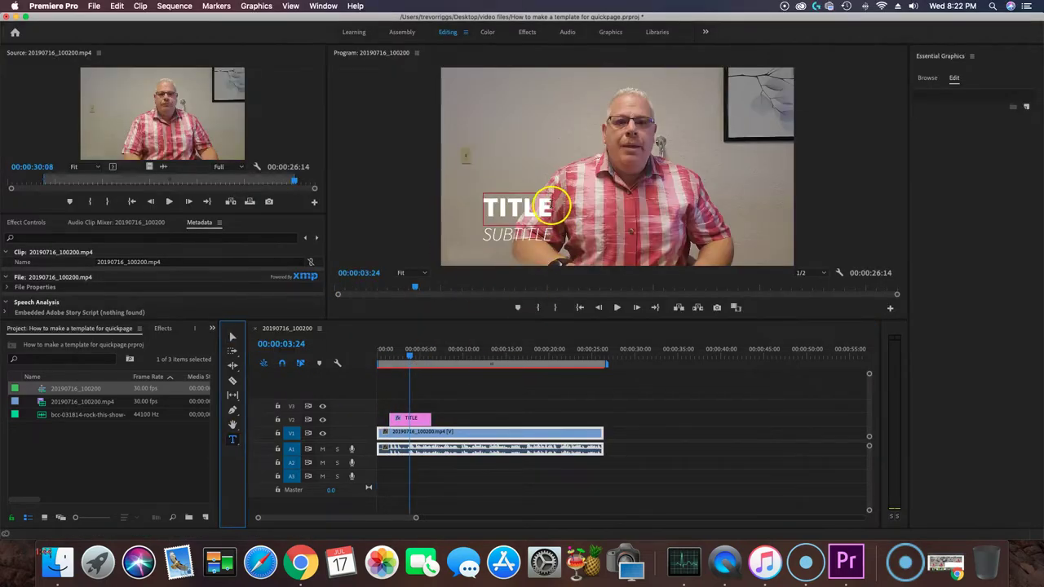
pyautogui.moveTo(554, 208); pyautogui.dragTo(488, 208)
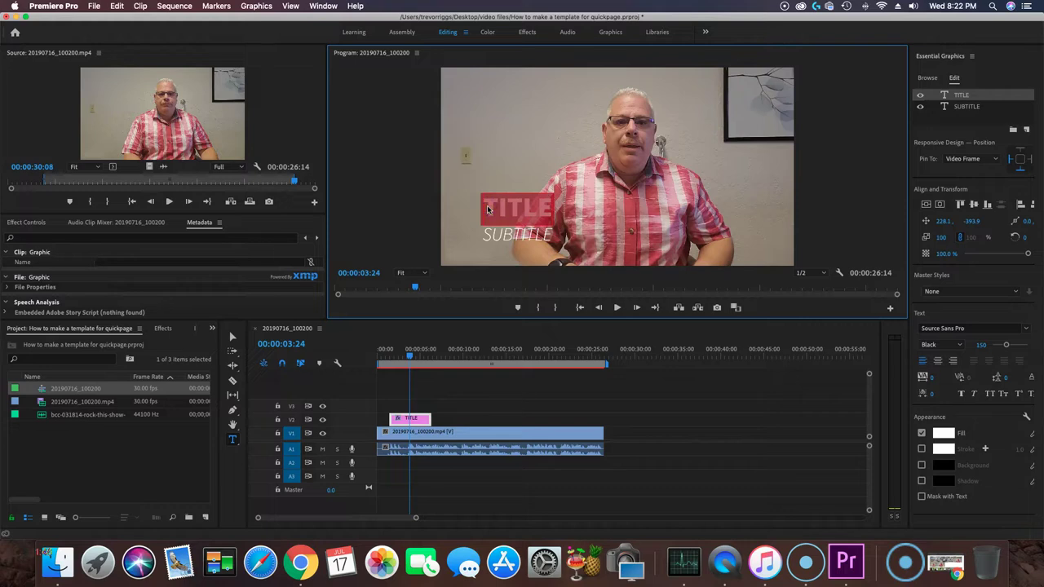
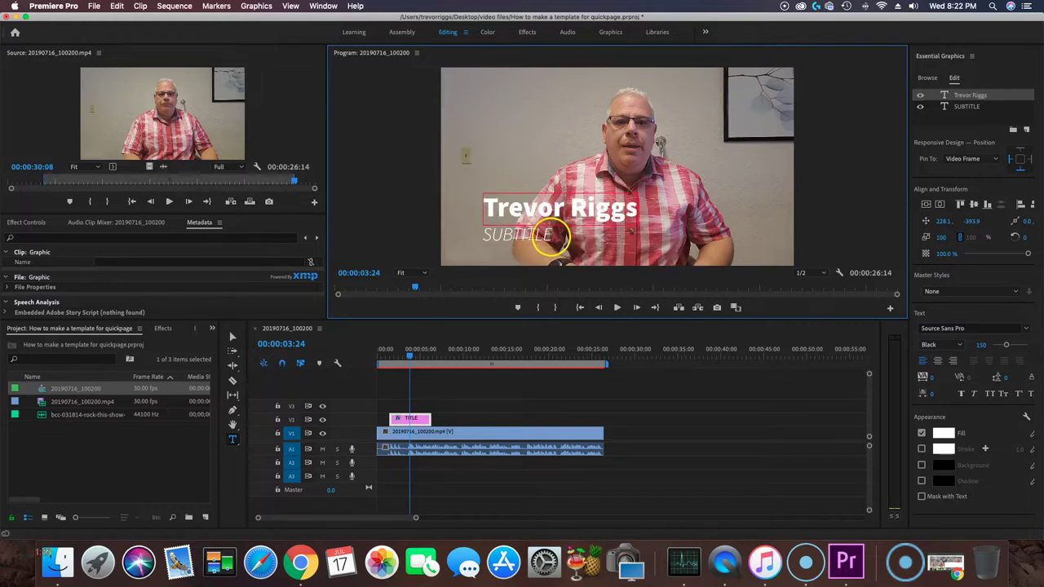
pyautogui.doubleClick(504, 235)
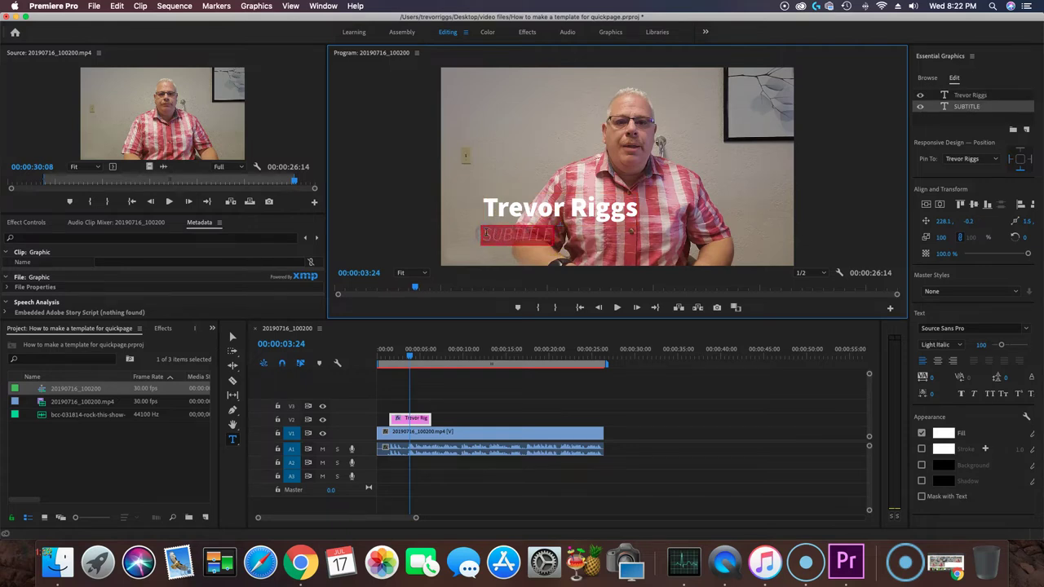
pyautogui.write('Deo')
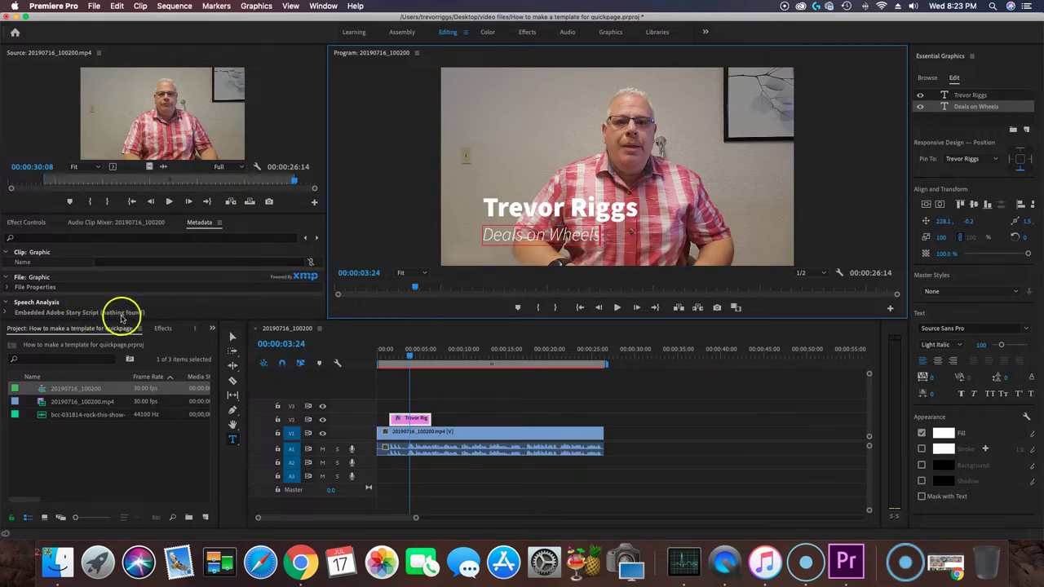
pyautogui.click(144, 318)
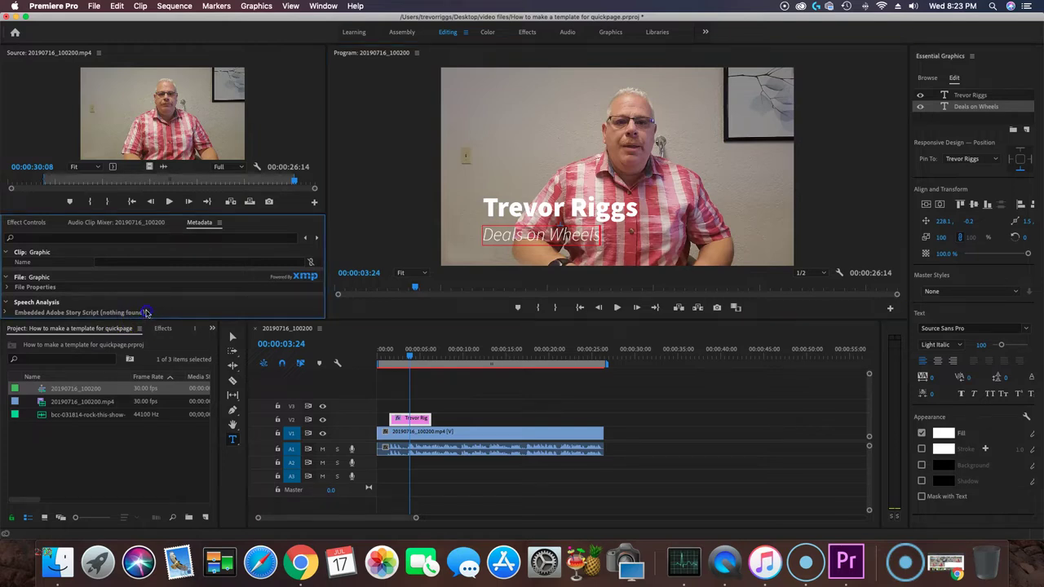
# Set the lower-third title's Position to 1014, 578 and drop the rock music onto track A2.
pyautogui.click(31, 226)
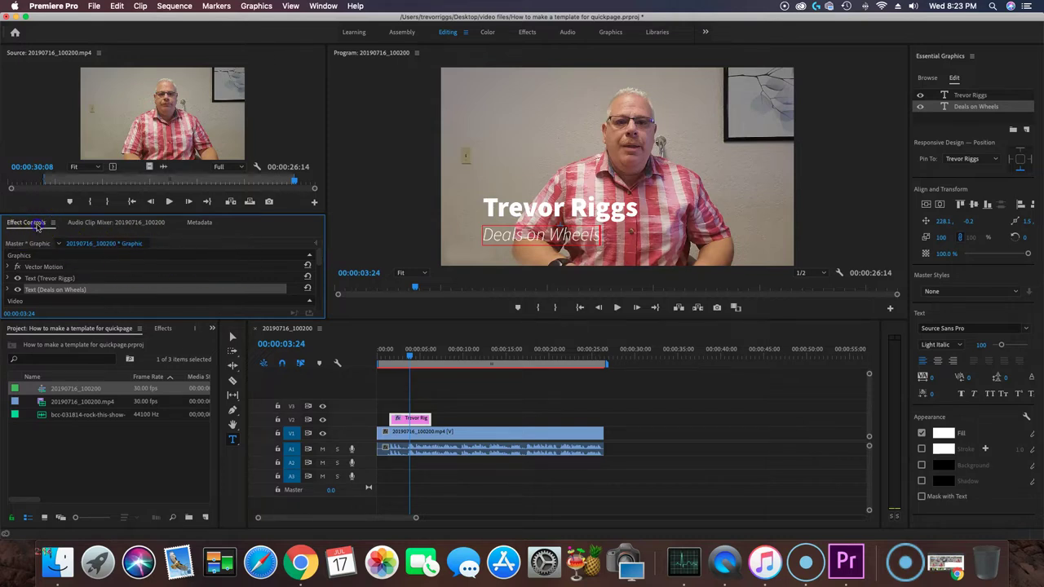
pyautogui.moveTo(321, 258); pyautogui.dragTo(318, 279)
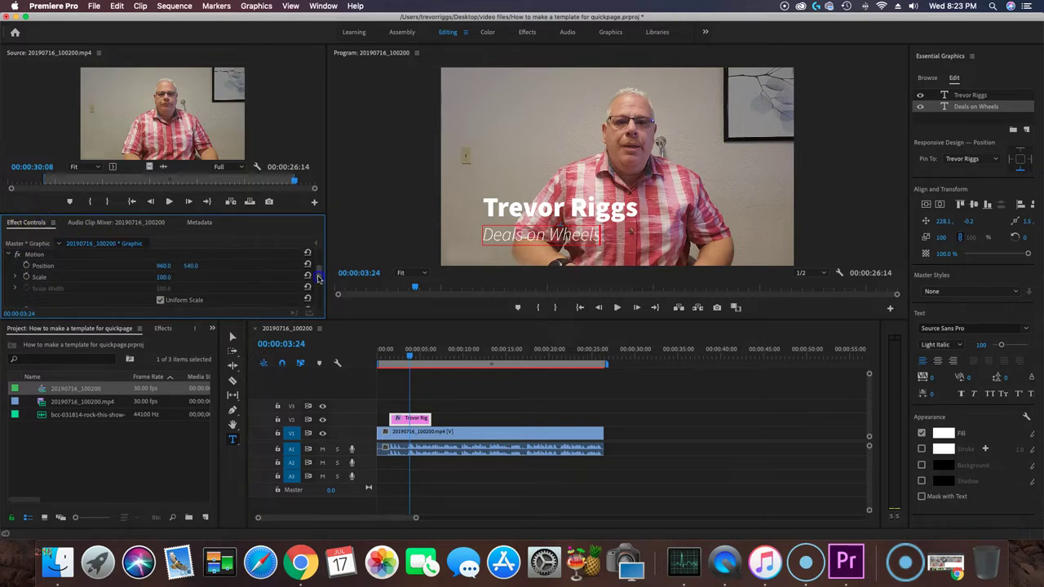
pyautogui.moveTo(190, 266); pyautogui.dragTo(163, 269)
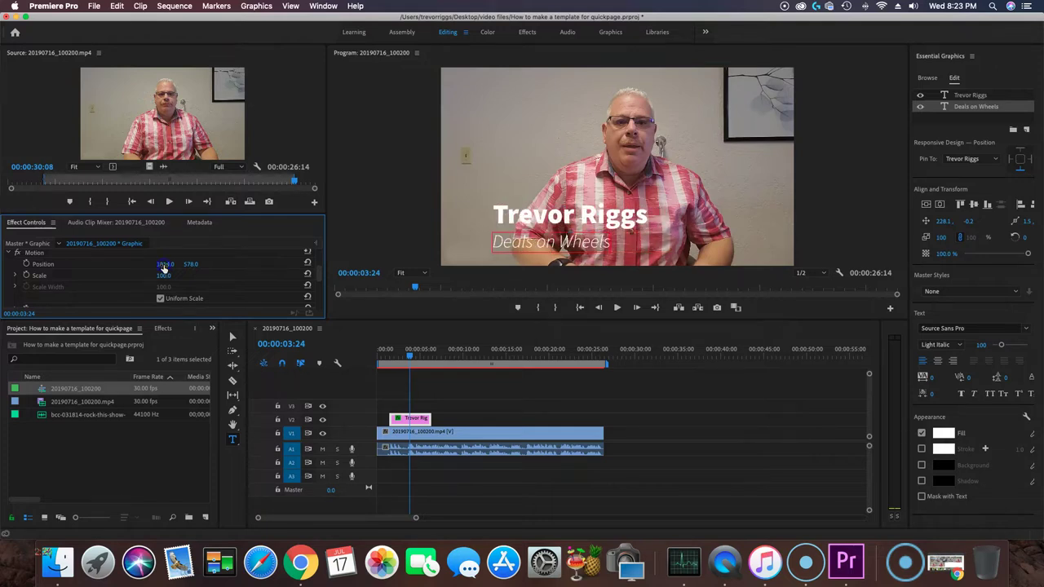
pyautogui.moveTo(164, 269); pyautogui.dragTo(193, 279)
pyautogui.click(71, 439)
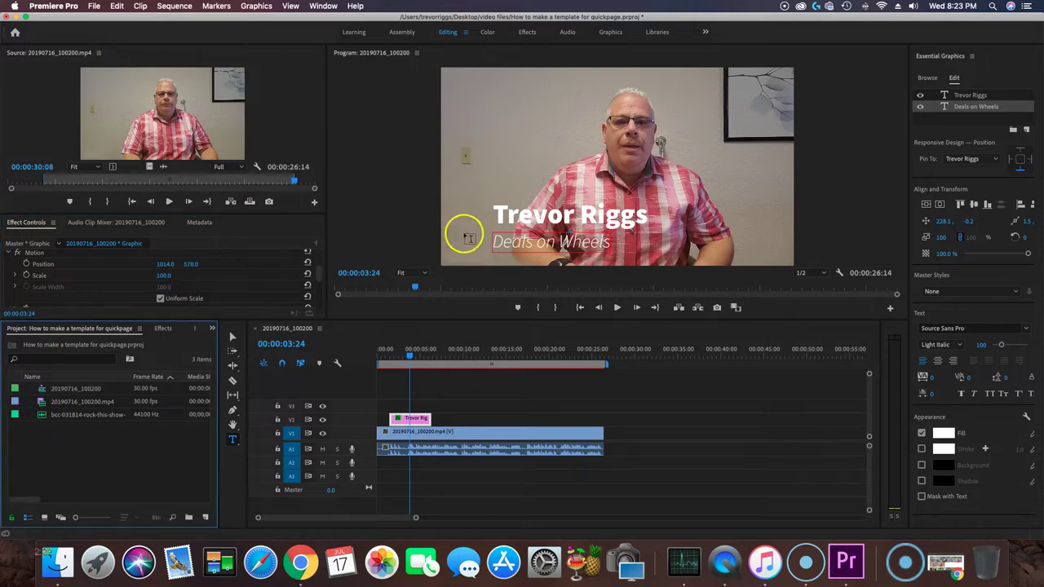
pyautogui.moveTo(41, 415); pyautogui.dragTo(385, 465)
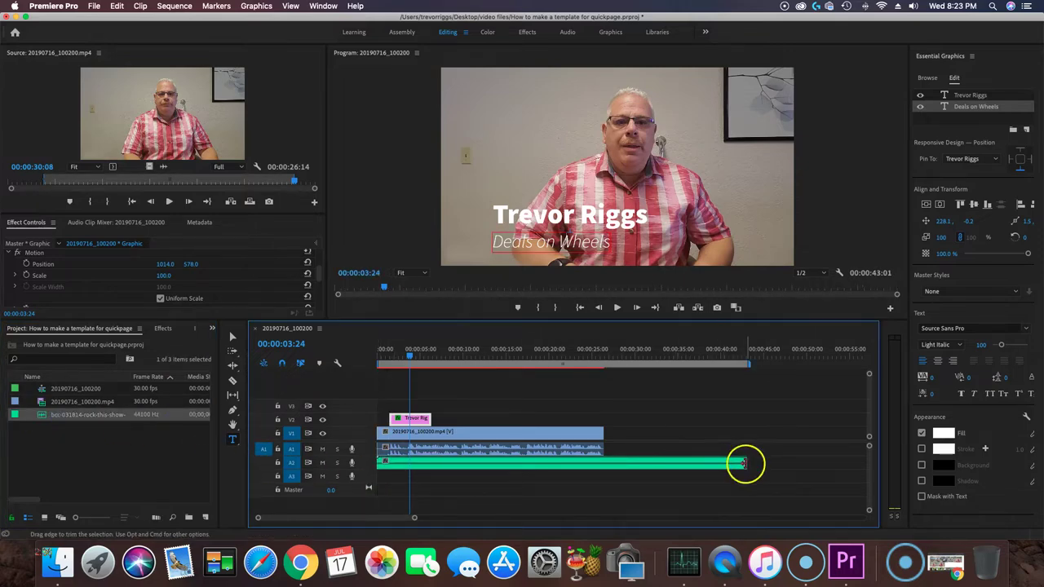
# Trim the A2 music to end with the video and pull its volume down.
pyautogui.moveTo(744, 463); pyautogui.dragTo(594, 465)
pyautogui.moveTo(499, 466); pyautogui.dragTo(499, 467)
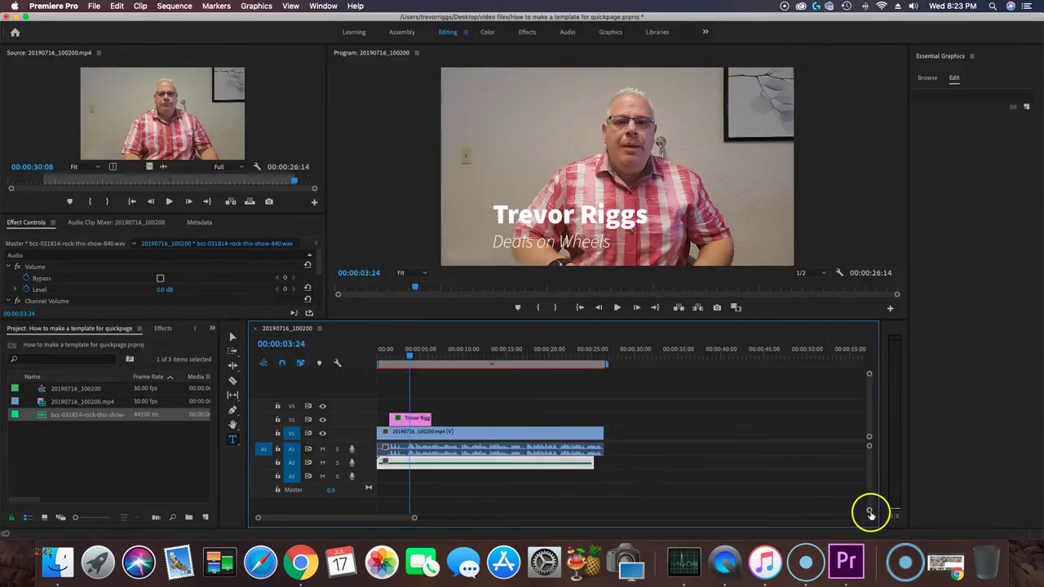
pyautogui.moveTo(869, 508); pyautogui.dragTo(868, 509)
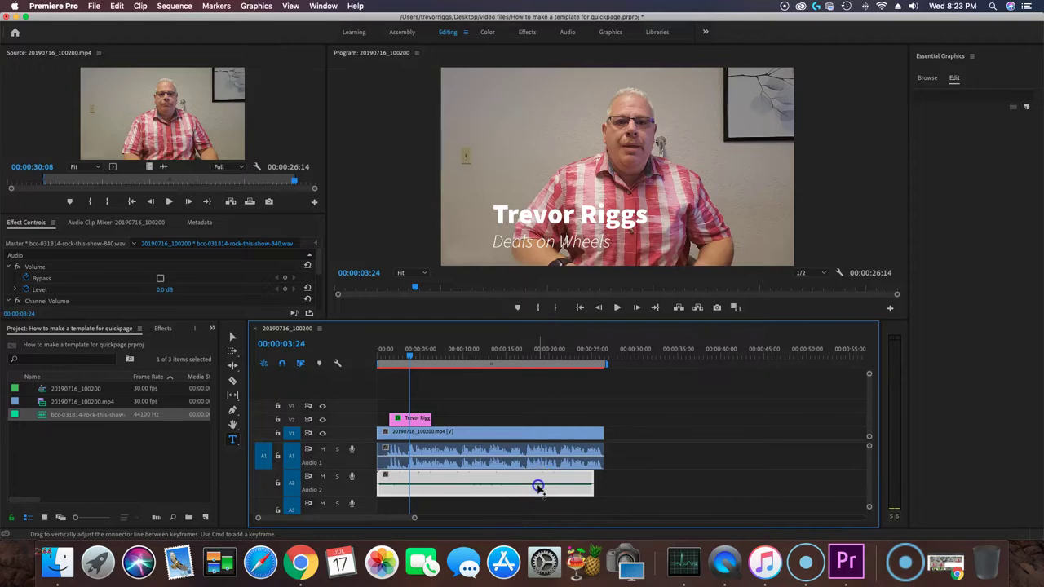
pyautogui.moveTo(537, 483); pyautogui.dragTo(535, 491)
# Play the sequence back and settle the music volume at -7.2 dB.
pyautogui.moveTo(415, 361); pyautogui.dragTo(407, 359)
pyautogui.press('space')
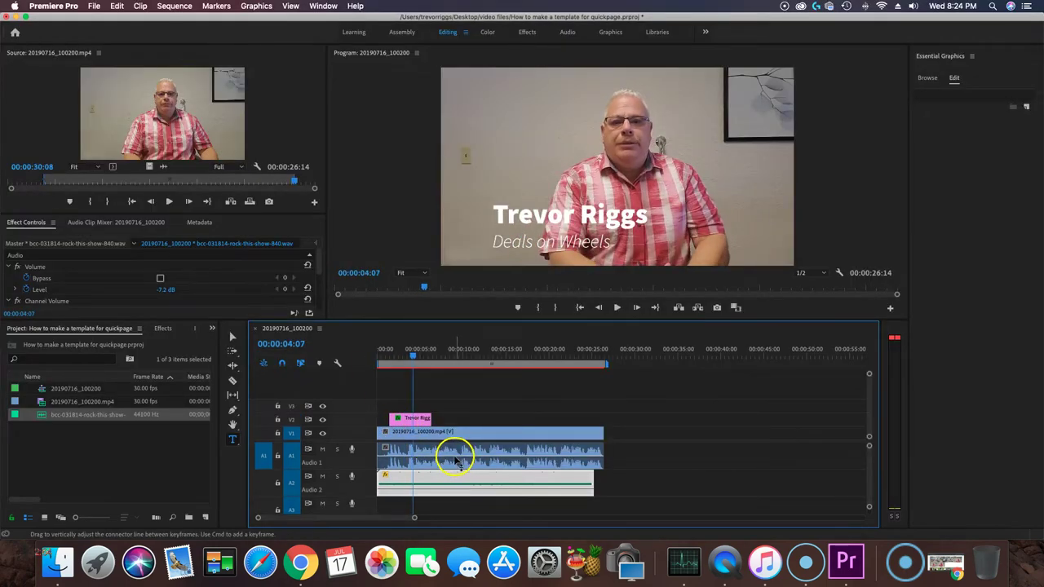
pyautogui.moveTo(456, 483); pyautogui.dragTo(456, 461)
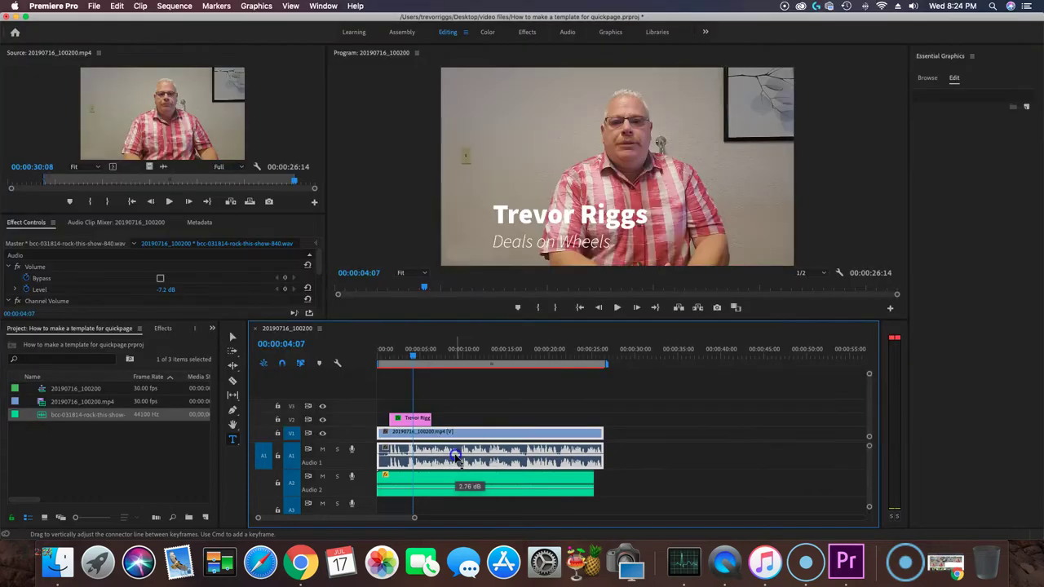
# Lower the A2 background music volume to -12 dB.
pyautogui.click(442, 396)
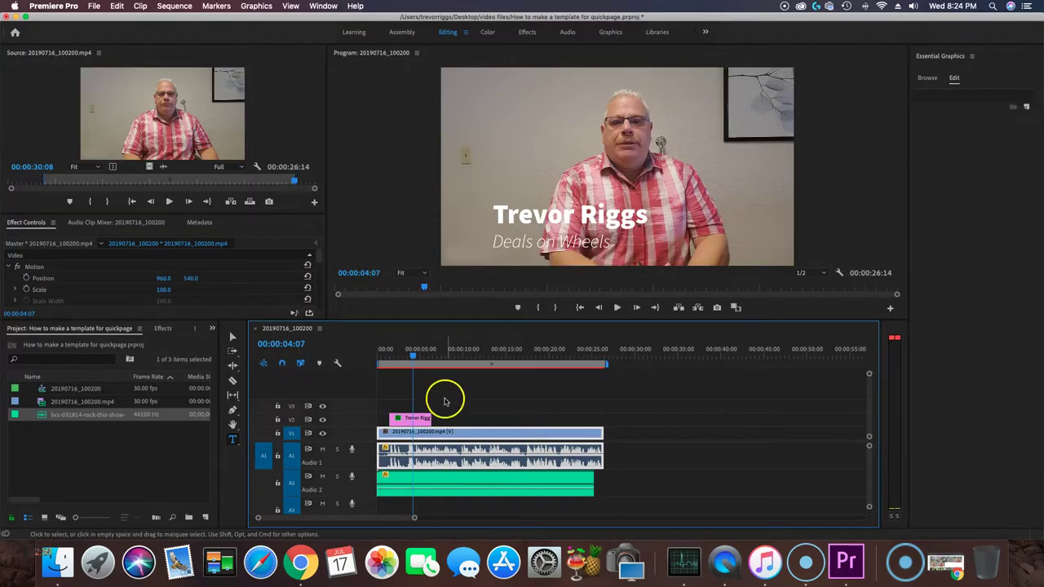
pyautogui.moveTo(411, 353); pyautogui.dragTo(378, 361)
pyautogui.press('space')
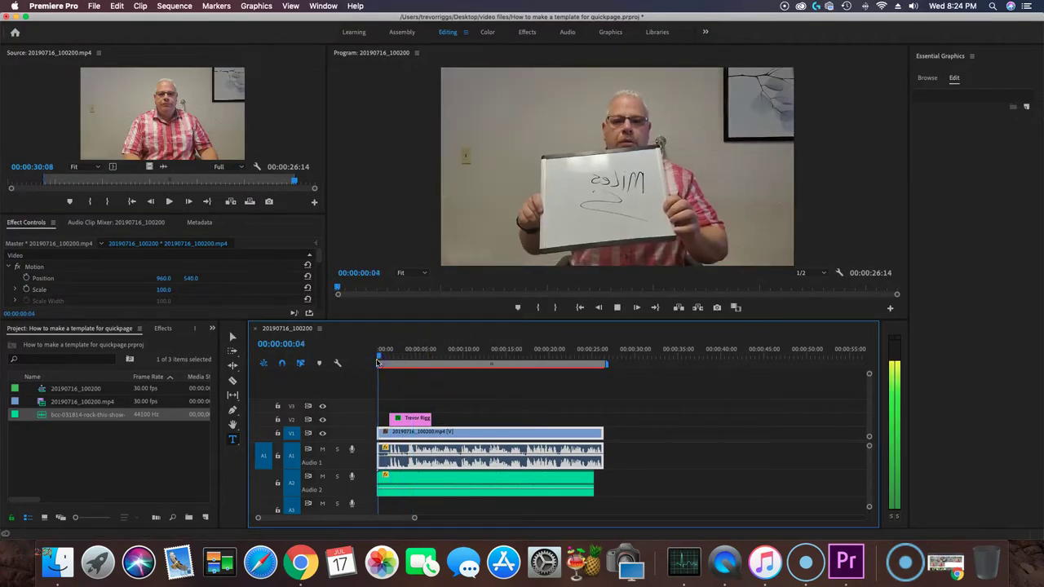
pyautogui.click(484, 495)
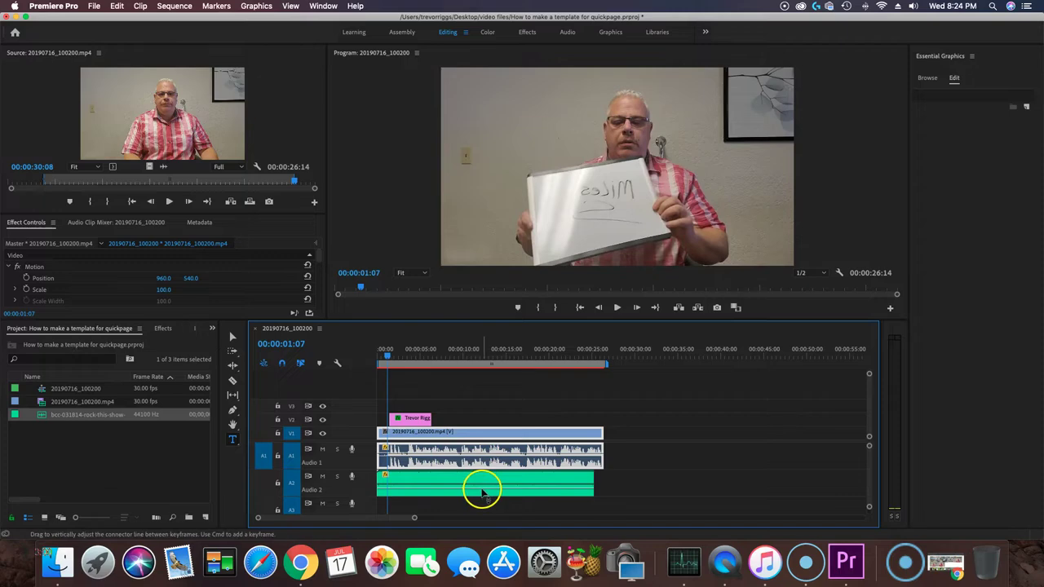
pyautogui.moveTo(483, 481); pyautogui.dragTo(482, 491)
# Play back the mix to check the music level and bring up the import browser.
pyautogui.click(381, 355)
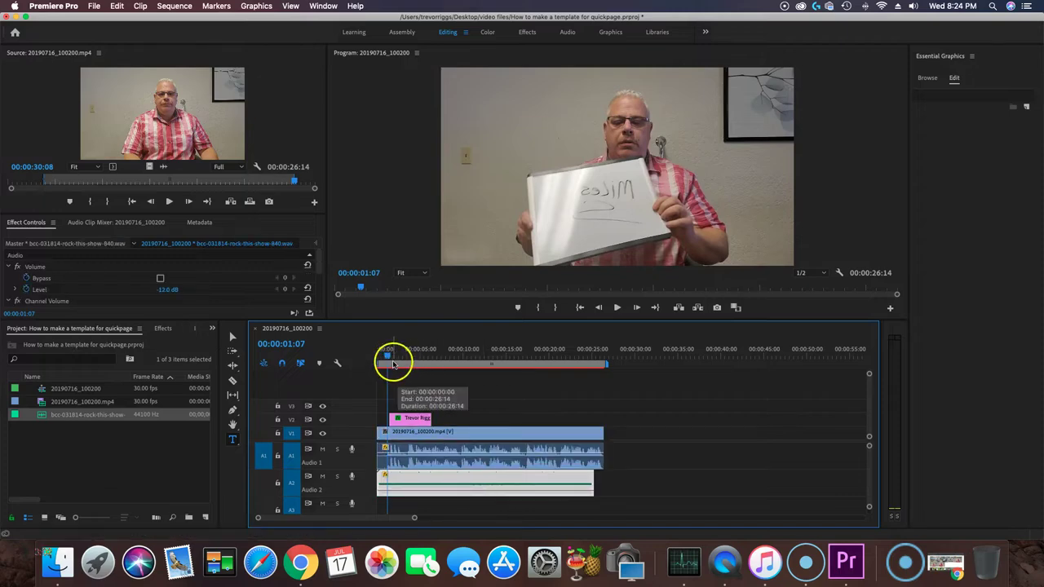
pyautogui.press('space')
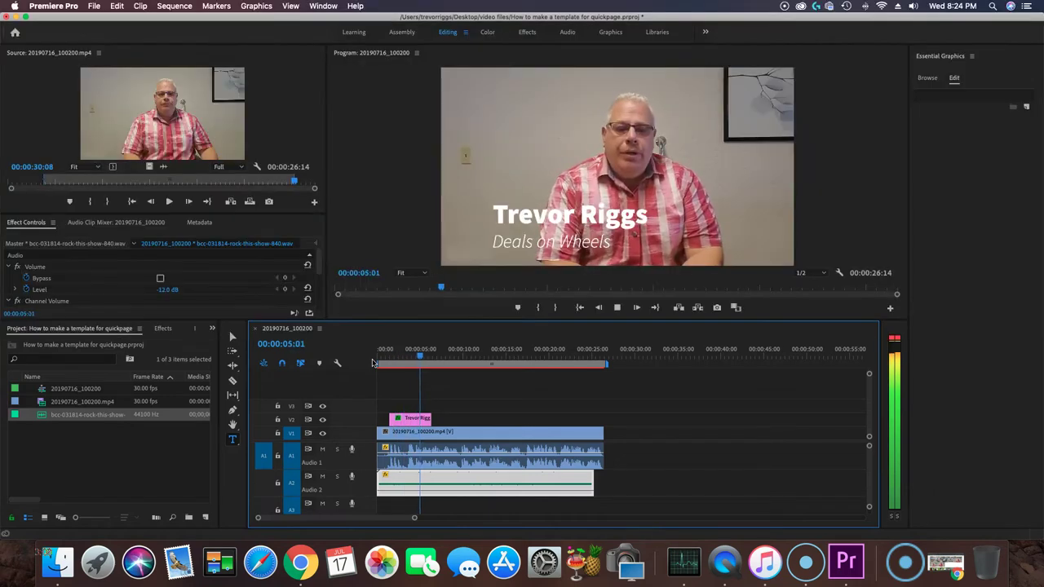
pyautogui.press('space')
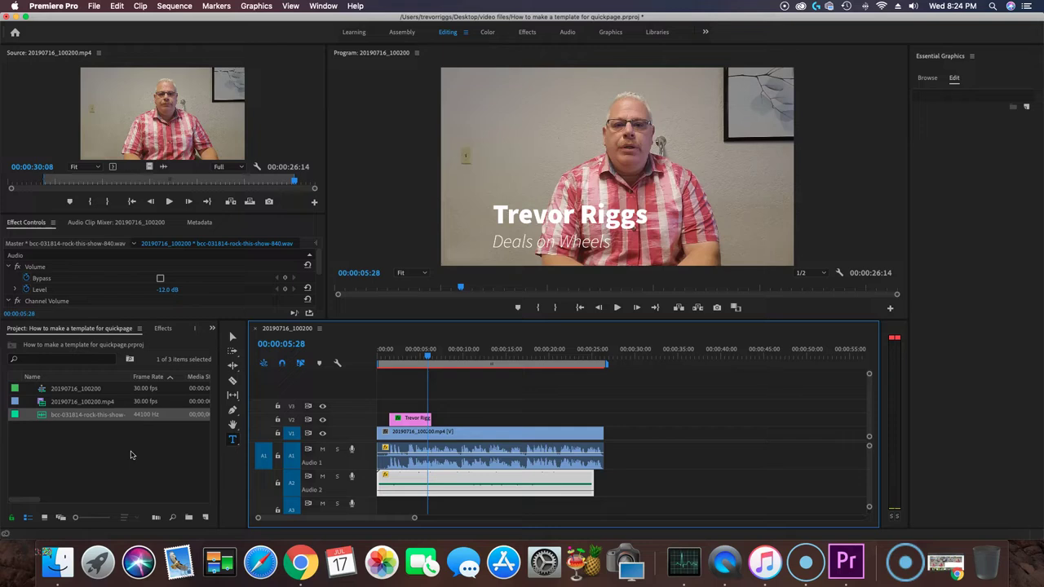
pyautogui.doubleClick(130, 454)
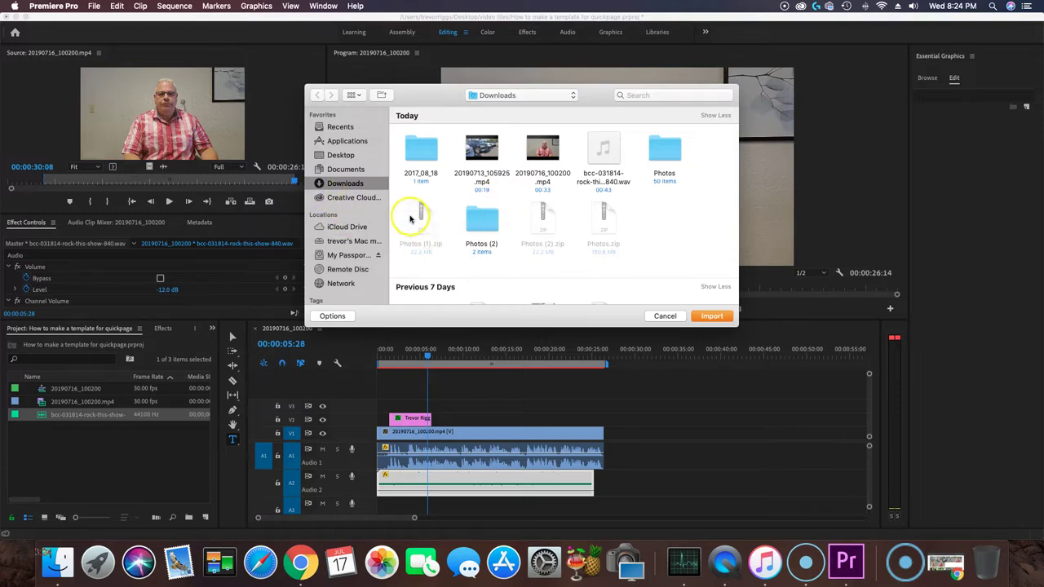
# Import 20190715_181055.mp4 from Downloads > Photos into the project.
pyautogui.scroll(-2, 444, 235)
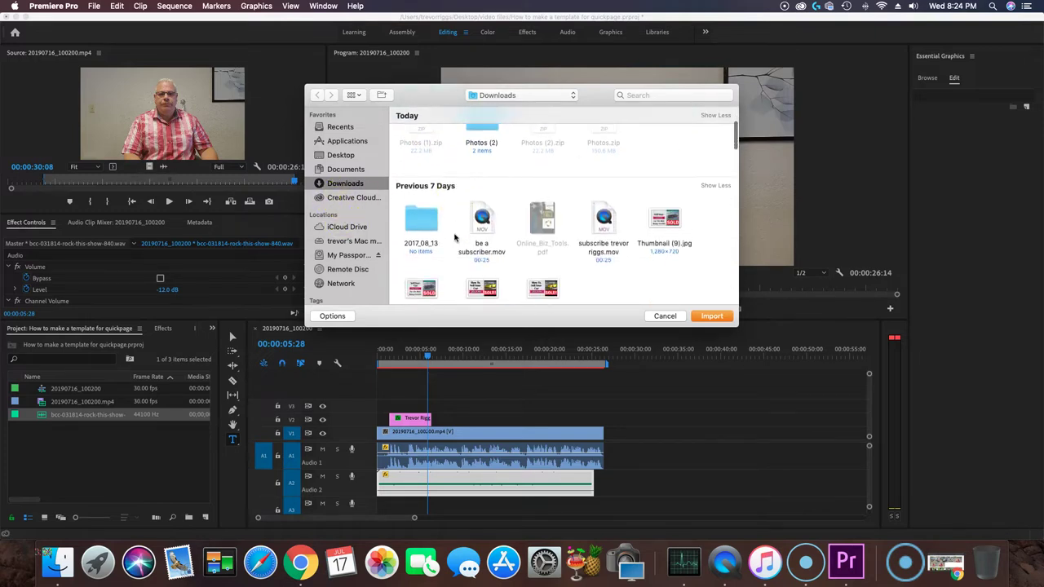
pyautogui.scroll(3, 454, 238)
pyautogui.click(537, 235)
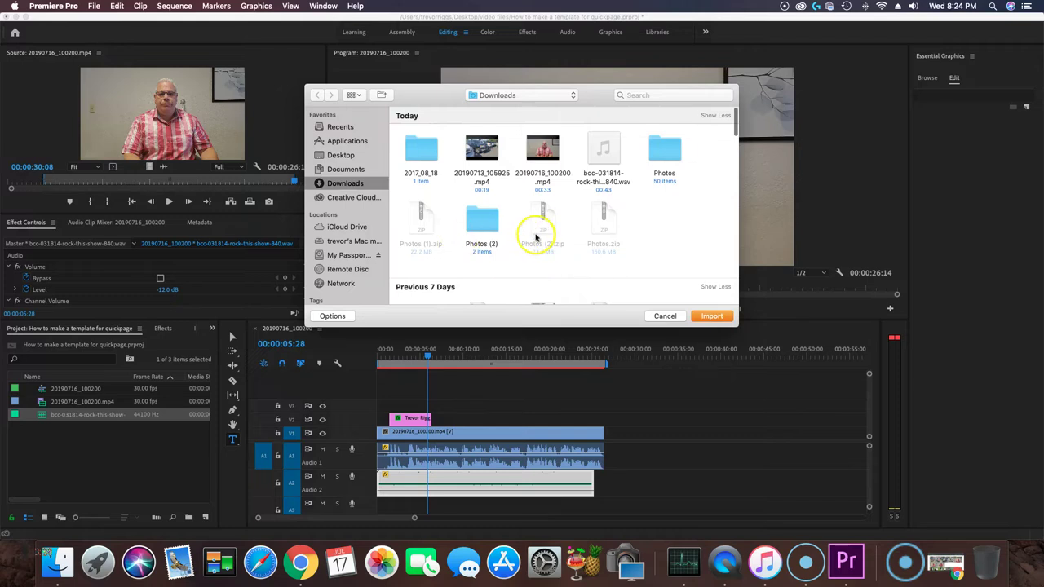
pyautogui.doubleClick(662, 147)
pyautogui.scroll(-2, 610, 269)
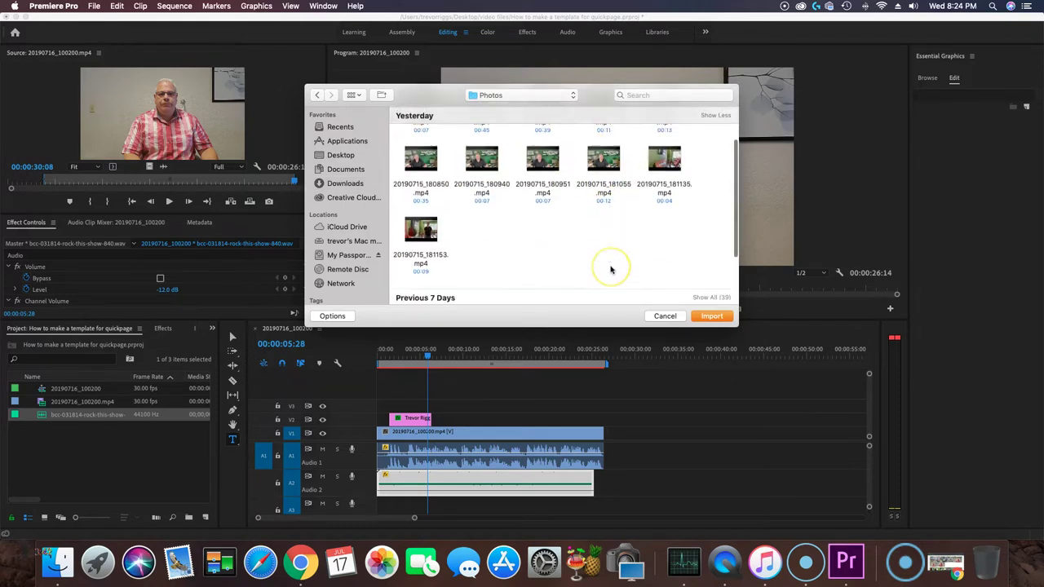
pyautogui.scroll(-2, 610, 268)
pyautogui.scroll(-2, 610, 269)
pyautogui.scroll(3, 610, 268)
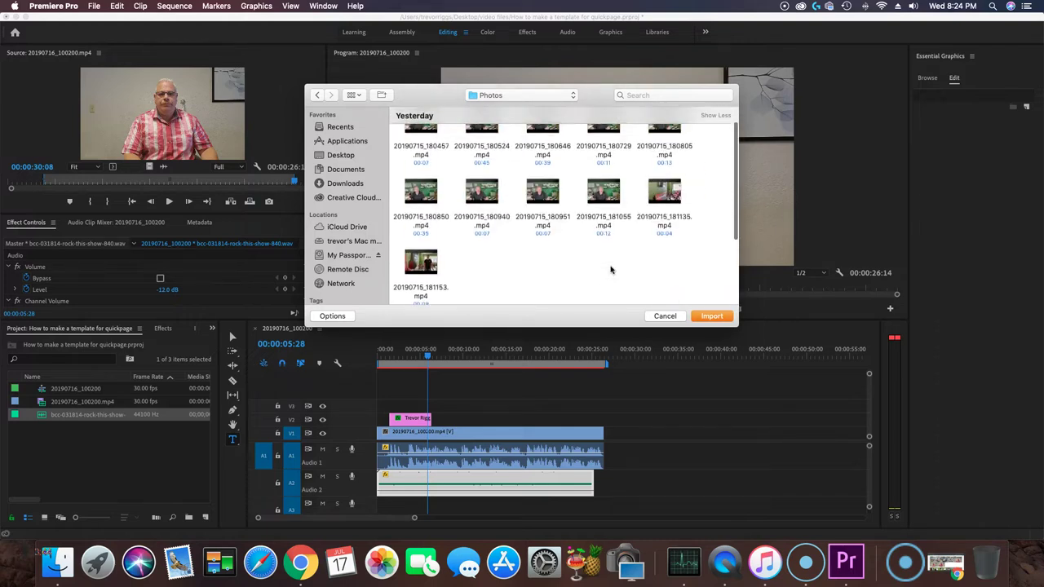
pyautogui.scroll(1, 610, 269)
pyautogui.click(603, 273)
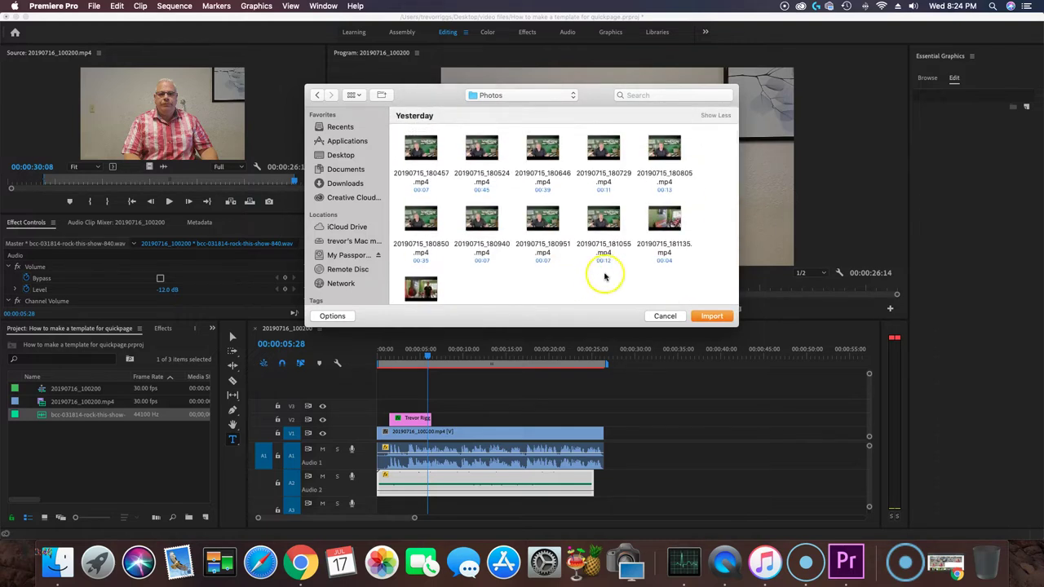
pyautogui.click(606, 220)
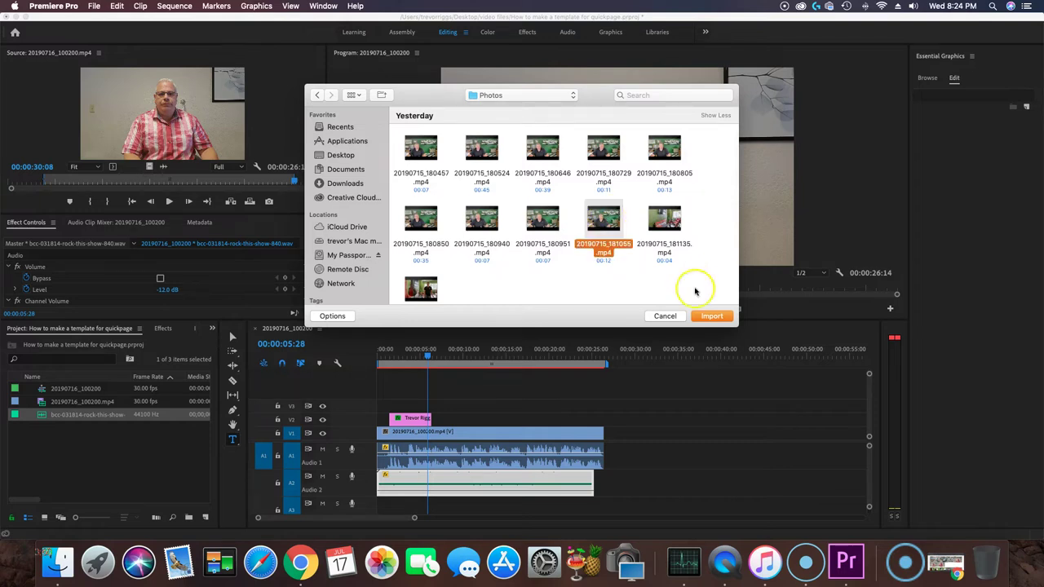
pyautogui.click(712, 316)
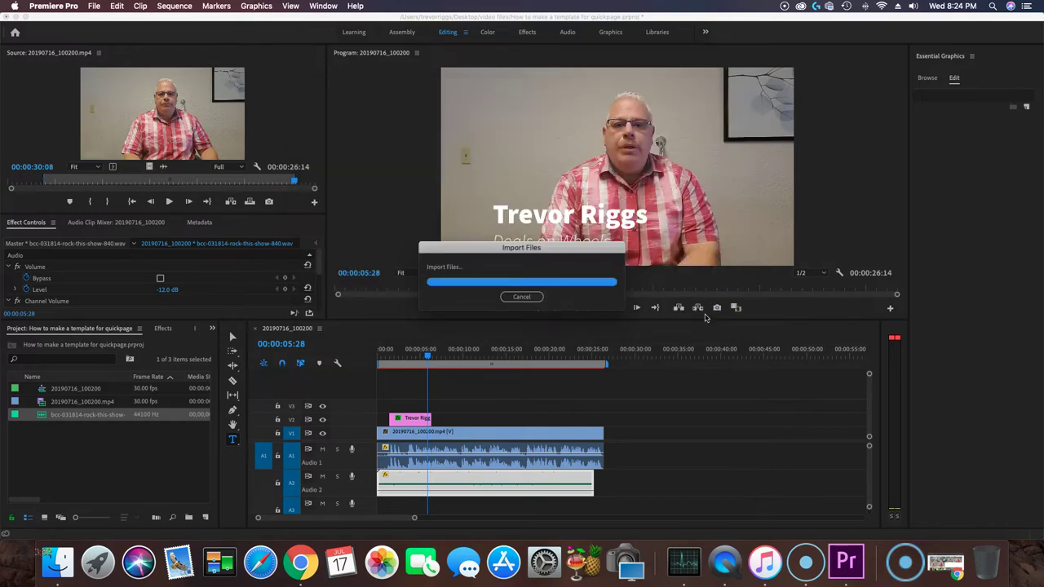
# Remove the original talking-head clip from the timeline and load 20190715_181055.mp4 for preview.
pyautogui.click(425, 459)
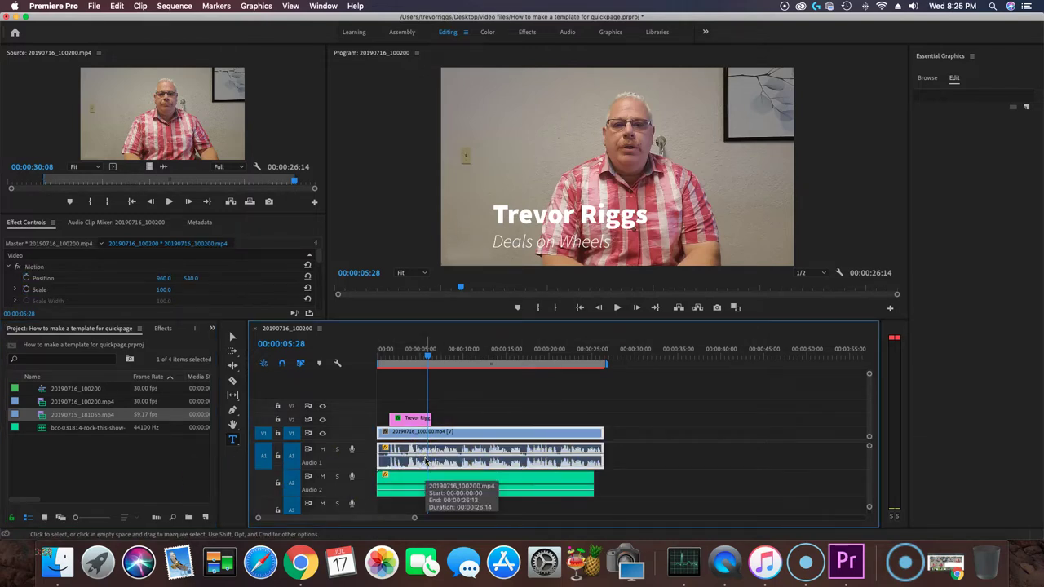
pyautogui.press('Delete')
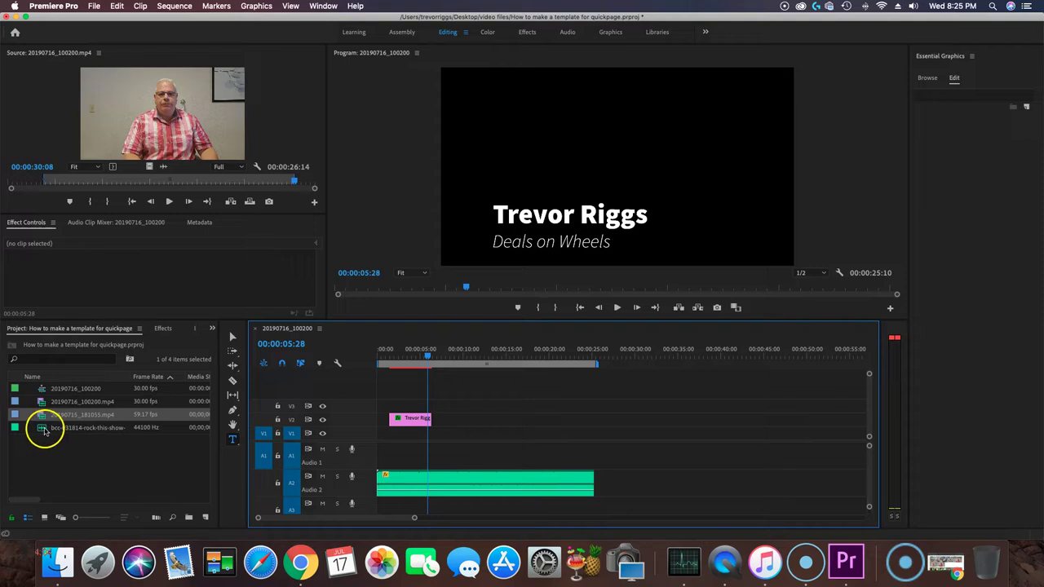
pyautogui.doubleClick(42, 403)
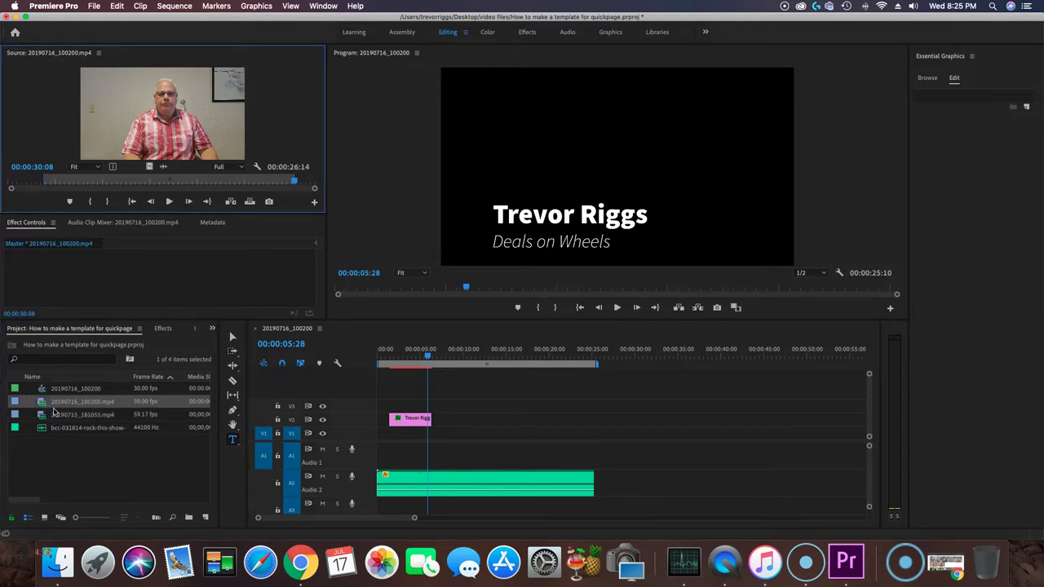
pyautogui.click(43, 402)
pyautogui.doubleClick(41, 416)
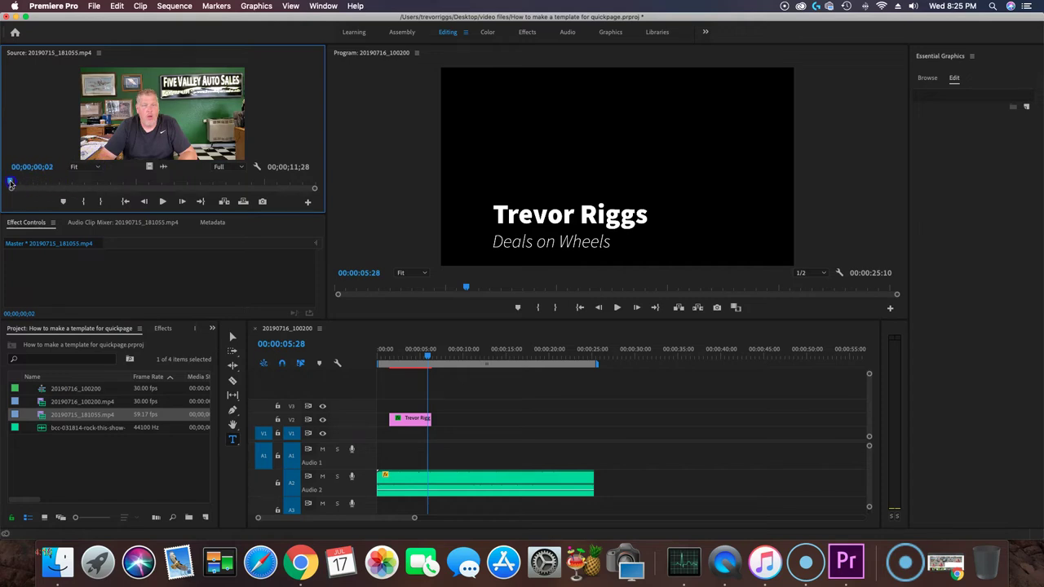
# Mark an in point on 20190715_181055.mp4 and place it at the sequence start under the title.
pyautogui.moveTo(11, 184); pyautogui.dragTo(44, 187)
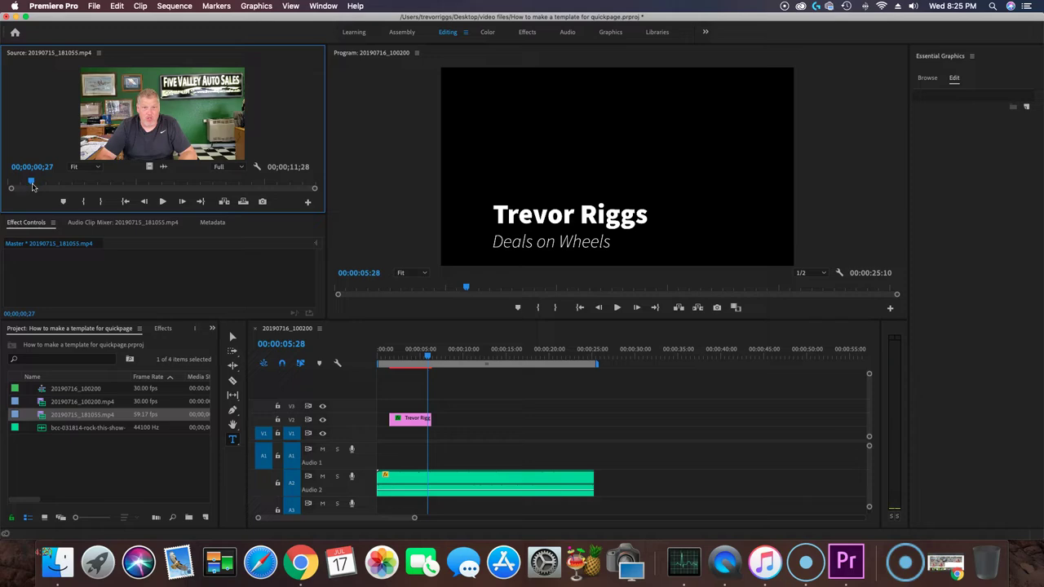
pyautogui.press('i')
pyautogui.moveTo(33, 187); pyautogui.dragTo(268, 190)
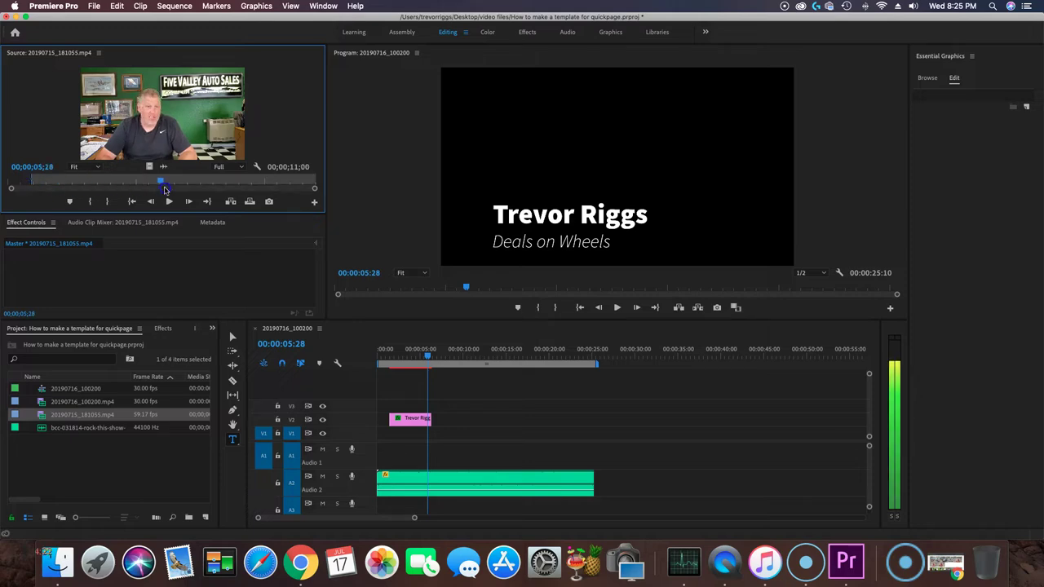
pyautogui.moveTo(266, 191); pyautogui.dragTo(285, 191)
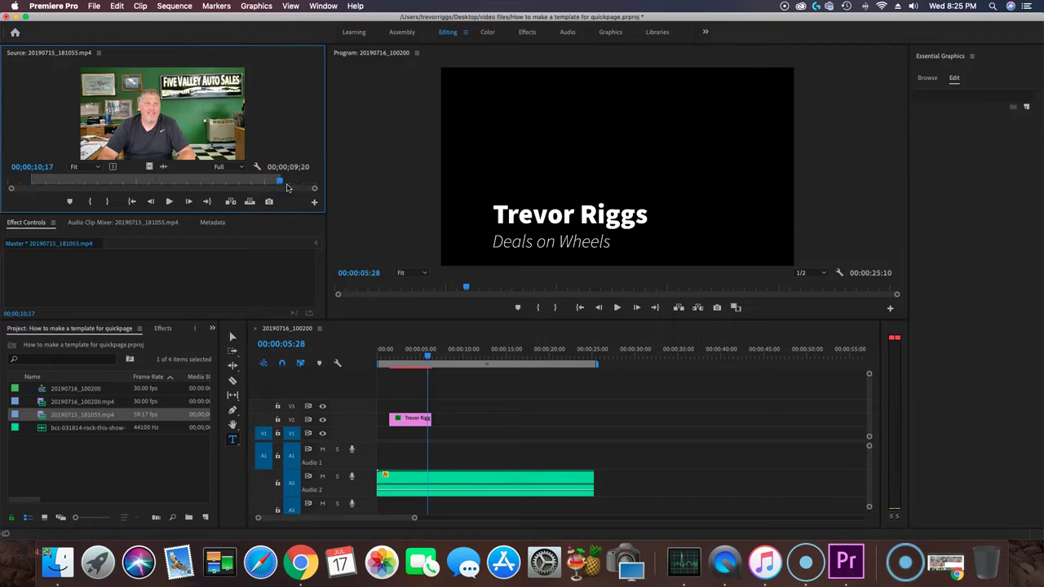
pyautogui.moveTo(251, 154); pyautogui.dragTo(153, 137)
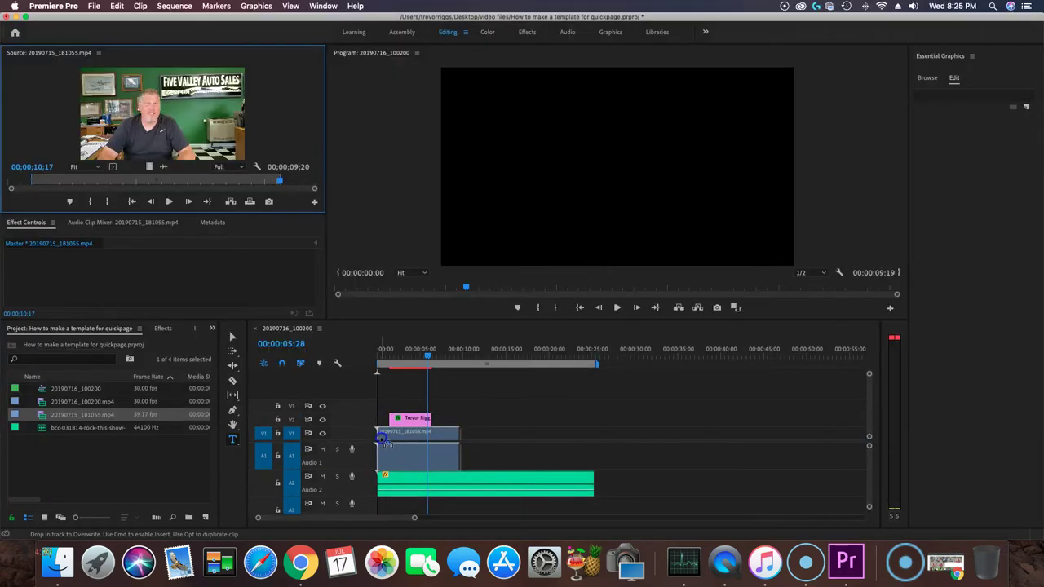
pyautogui.moveTo(257, 222); pyautogui.dragTo(379, 438)
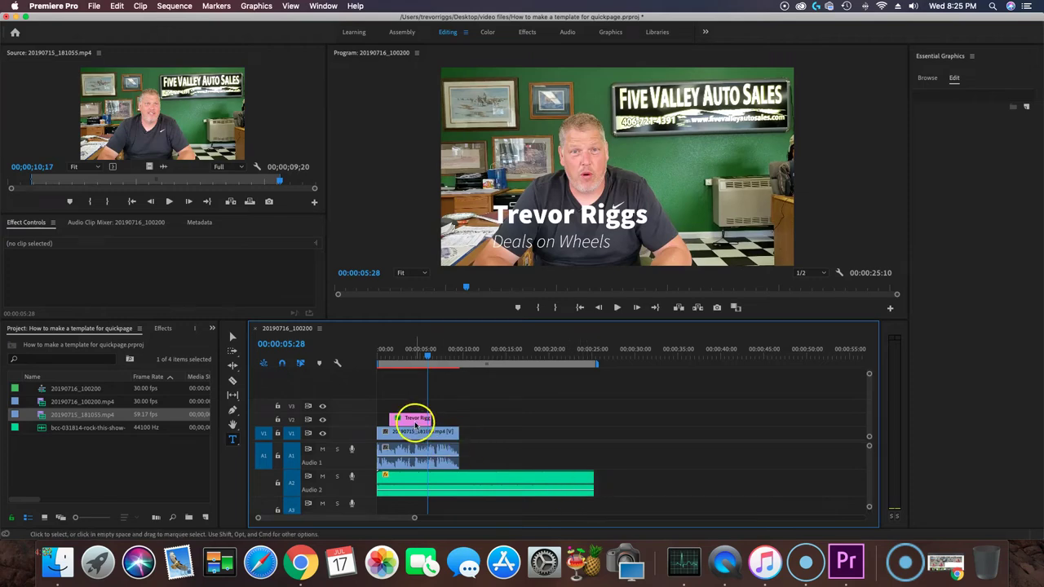
# Shorten the A2 music to about ten seconds, preview it, and select the Five Valley clip.
pyautogui.moveTo(593, 486); pyautogui.dragTo(459, 487)
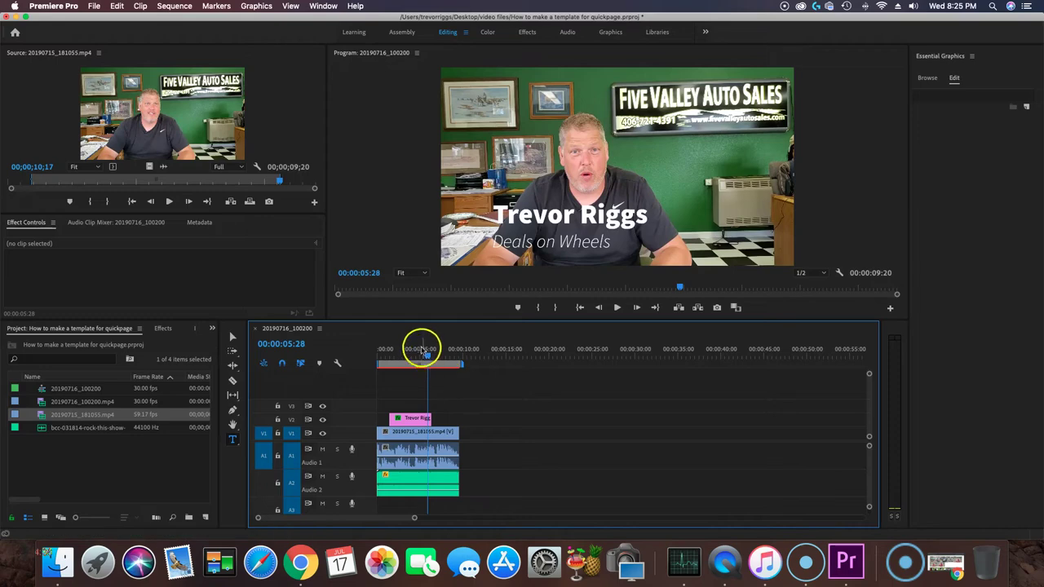
pyautogui.press('Home')
pyautogui.press('space')
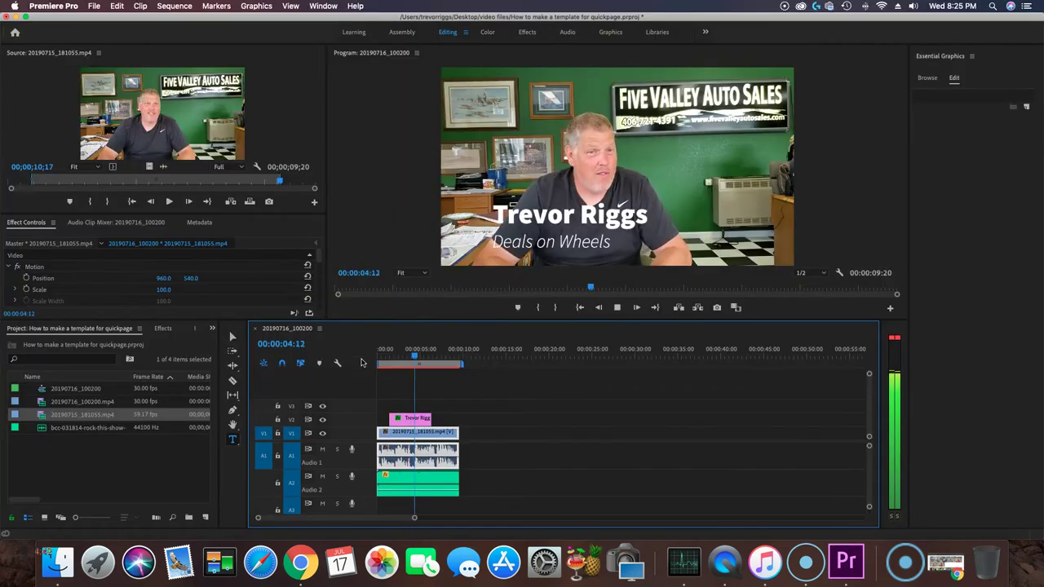
pyautogui.press('space')
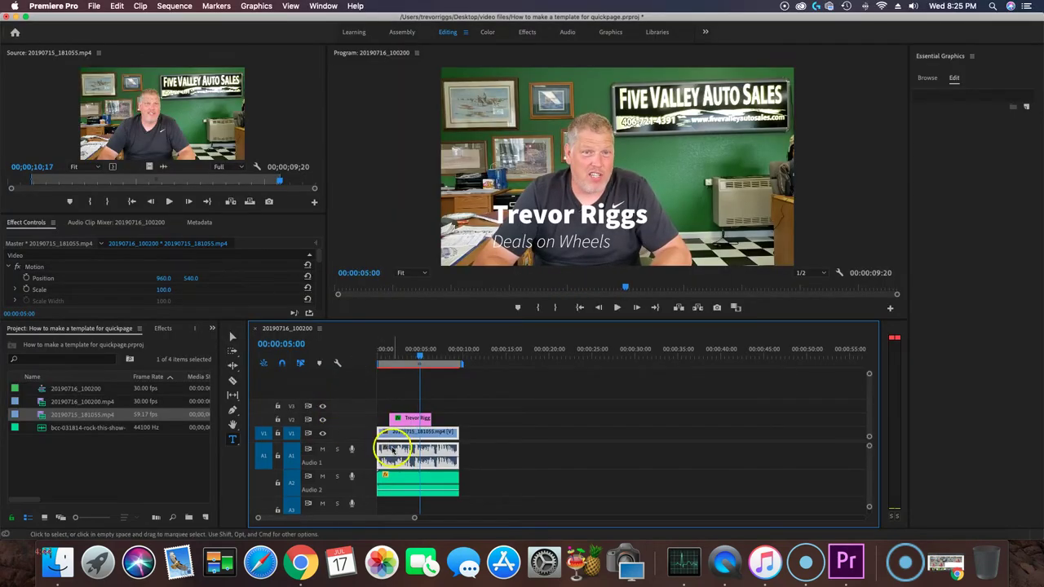
pyautogui.click(408, 461)
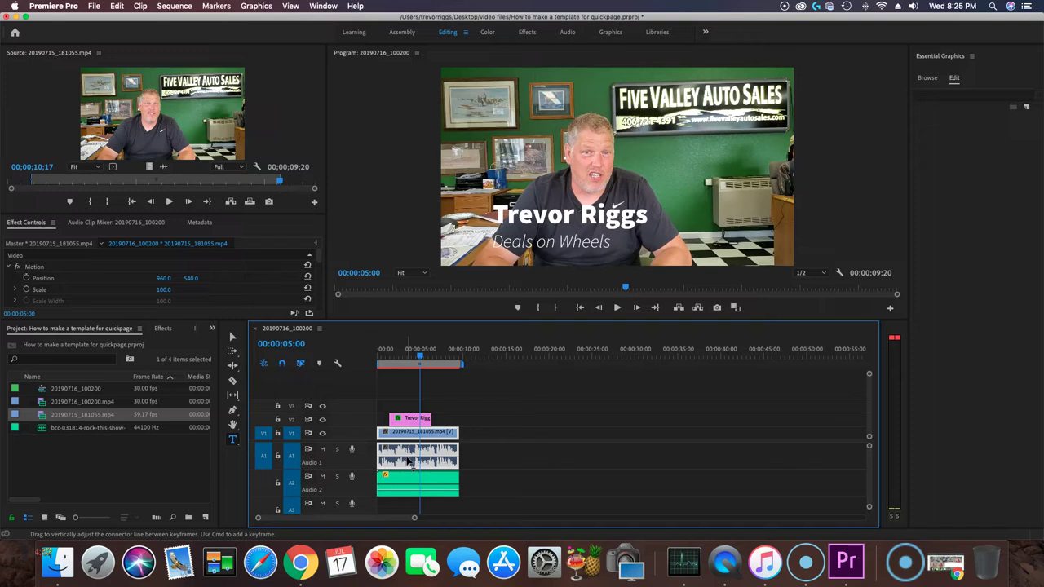
pyautogui.click(408, 461)
# Replace the Five Valley clip with 20190716_100200.mp4 at the start of V1/A1.
pyautogui.press('Delete')
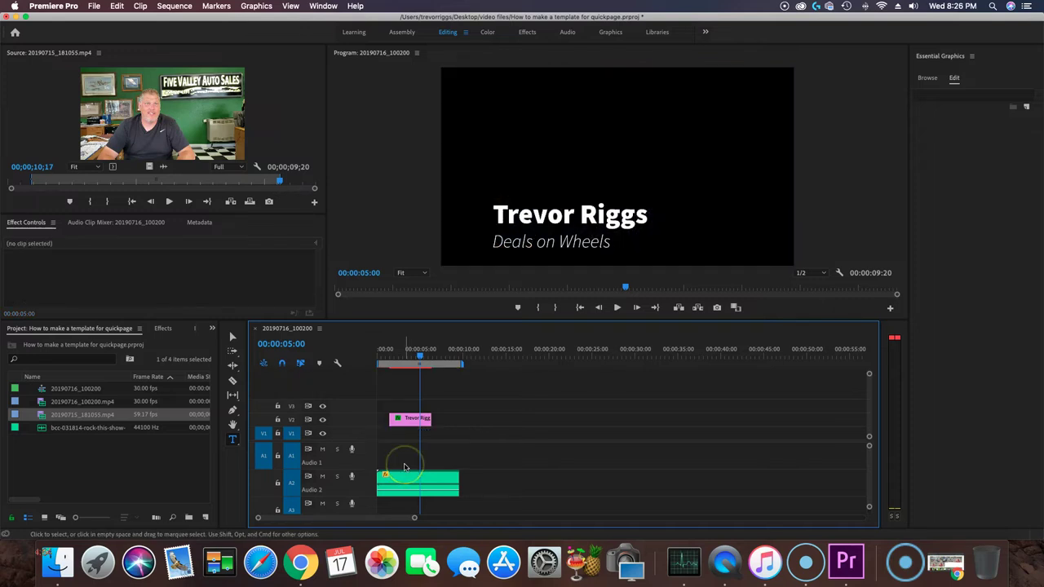
pyautogui.doubleClick(61, 402)
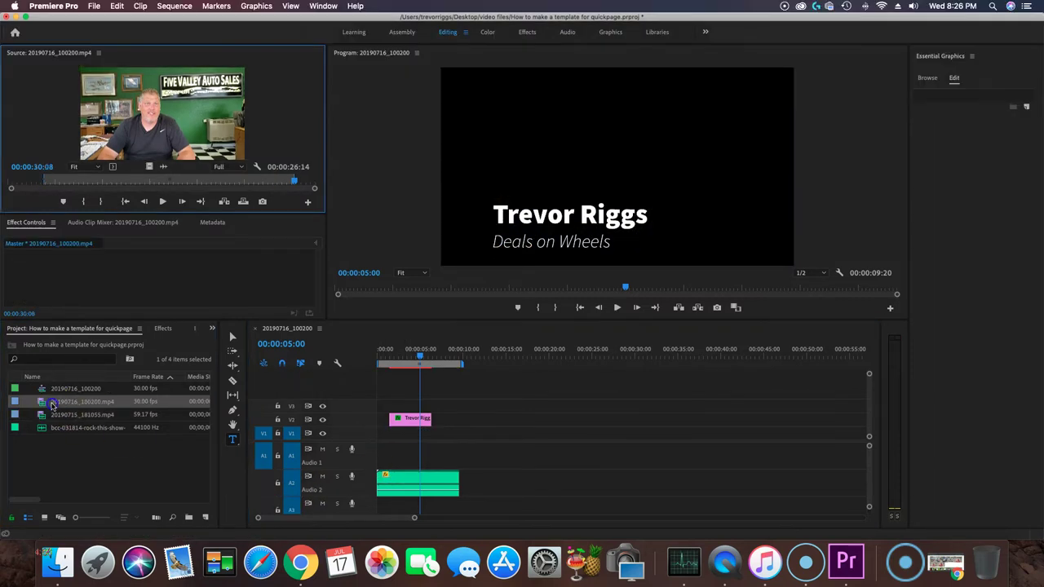
pyautogui.moveTo(147, 106)
pyautogui.mouseDown()
pyautogui.moveTo(394, 475)
pyautogui.moveTo(380, 462)
pyautogui.mouseUp()
pyautogui.moveTo(419, 359); pyautogui.dragTo(532, 373)
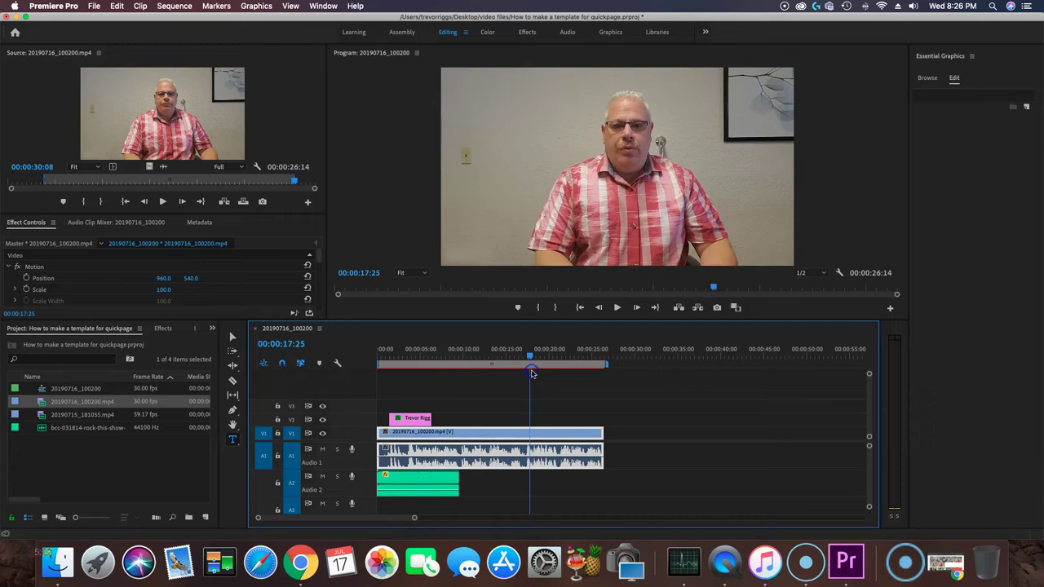
# Add the Bold Caption Left-to-Right template on V3 and select its placeholder text.
pyautogui.click(925, 79)
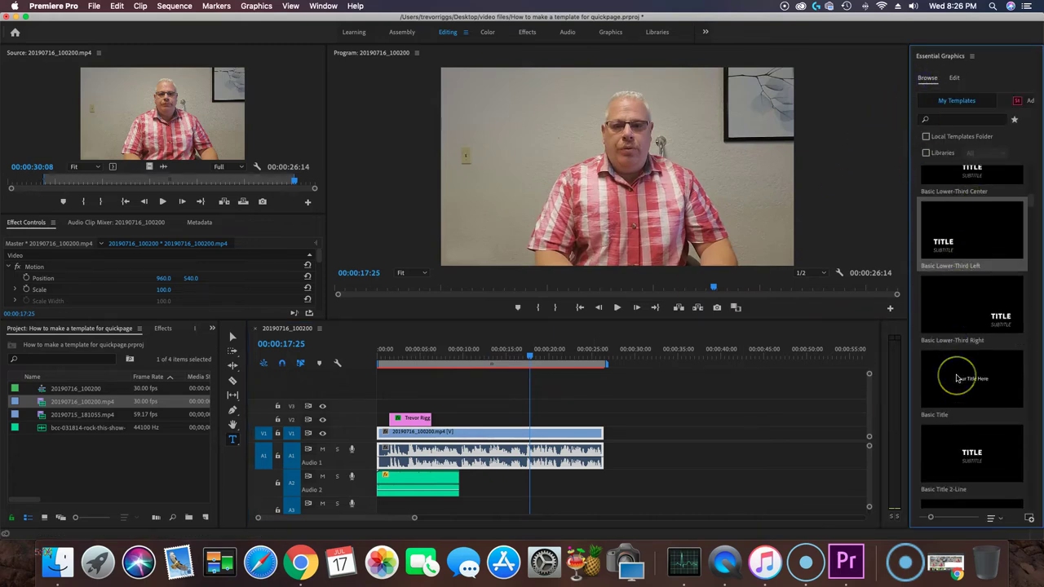
pyautogui.scroll(-4, 956, 378)
pyautogui.scroll(-2, 957, 377)
pyautogui.scroll(-4, 956, 378)
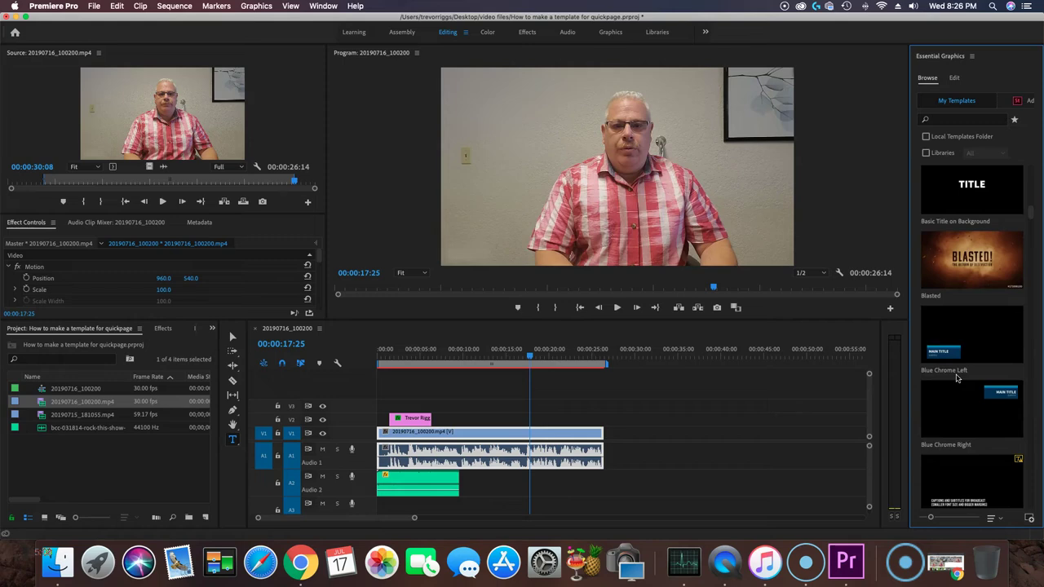
pyautogui.scroll(-2, 956, 377)
pyautogui.scroll(-4, 956, 378)
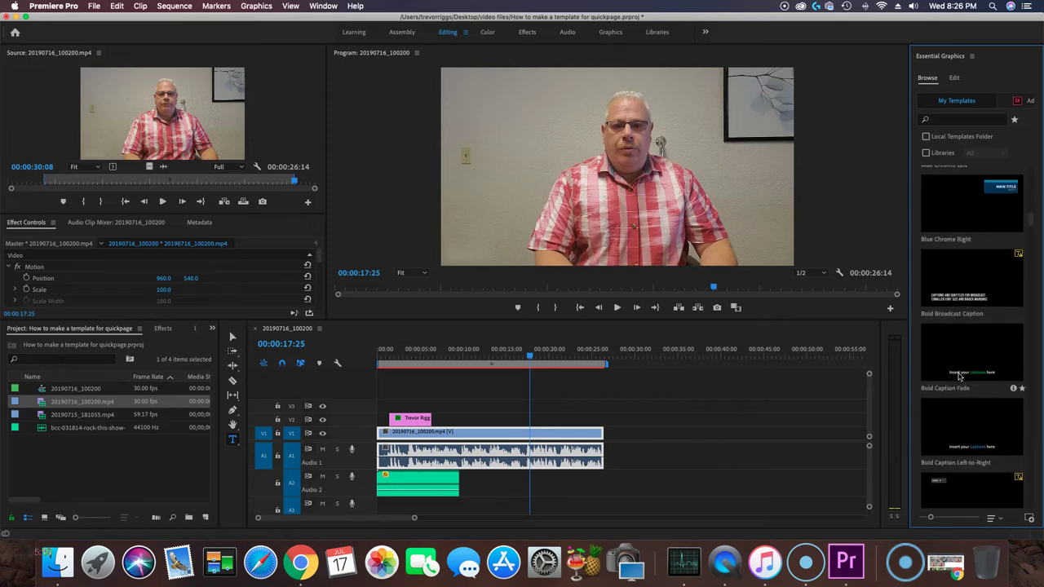
pyautogui.moveTo(972, 437)
pyautogui.mouseDown()
pyautogui.moveTo(522, 408)
pyautogui.moveTo(517, 422)
pyautogui.mouseUp()
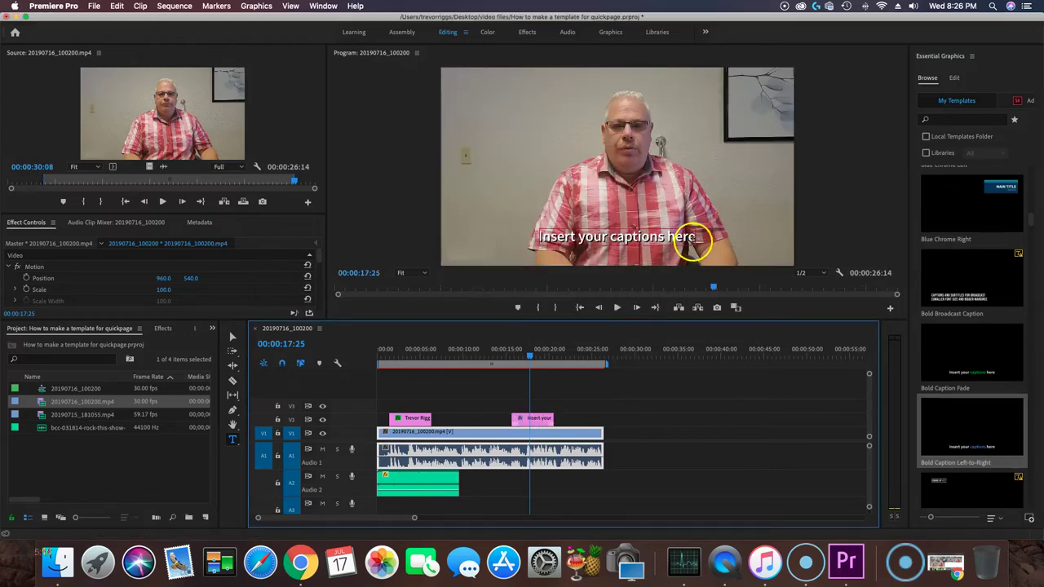
pyautogui.moveTo(695, 238); pyautogui.dragTo(552, 237)
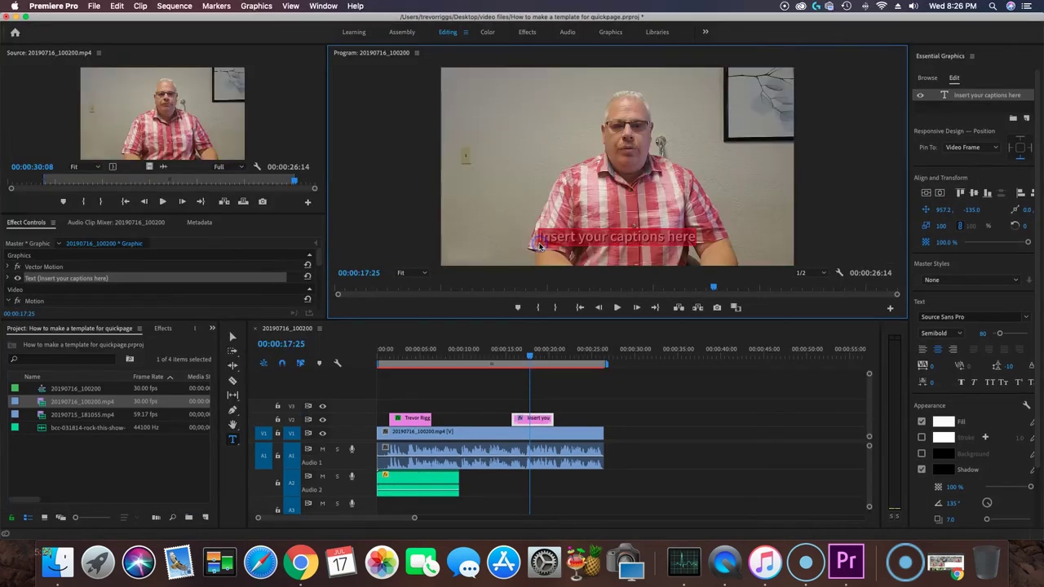
# Replace the caption with 'Call Today' and the business phone number, adding a hyphen.
pyautogui.write('Call To')
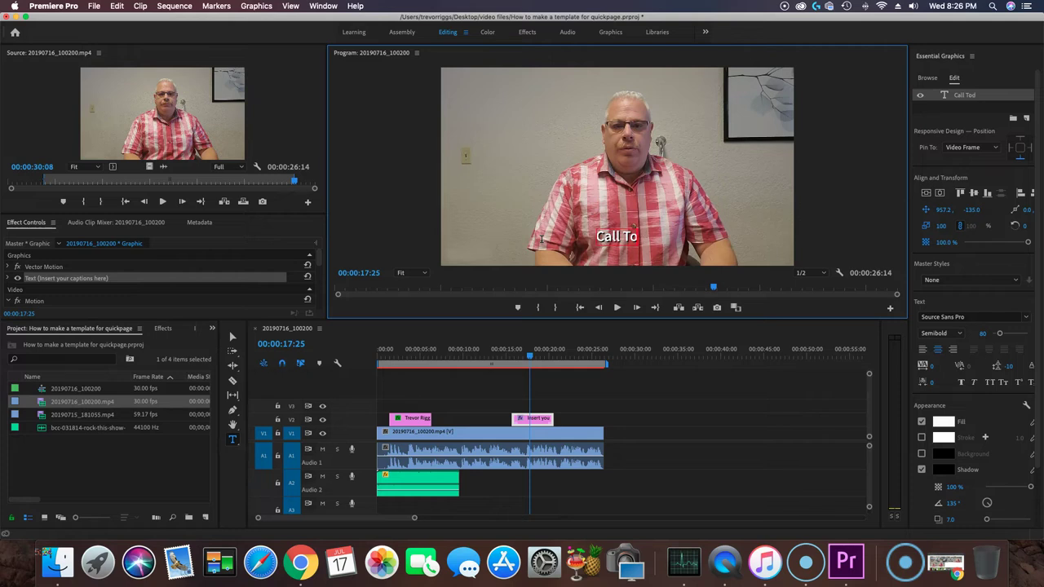
pyautogui.write('day')
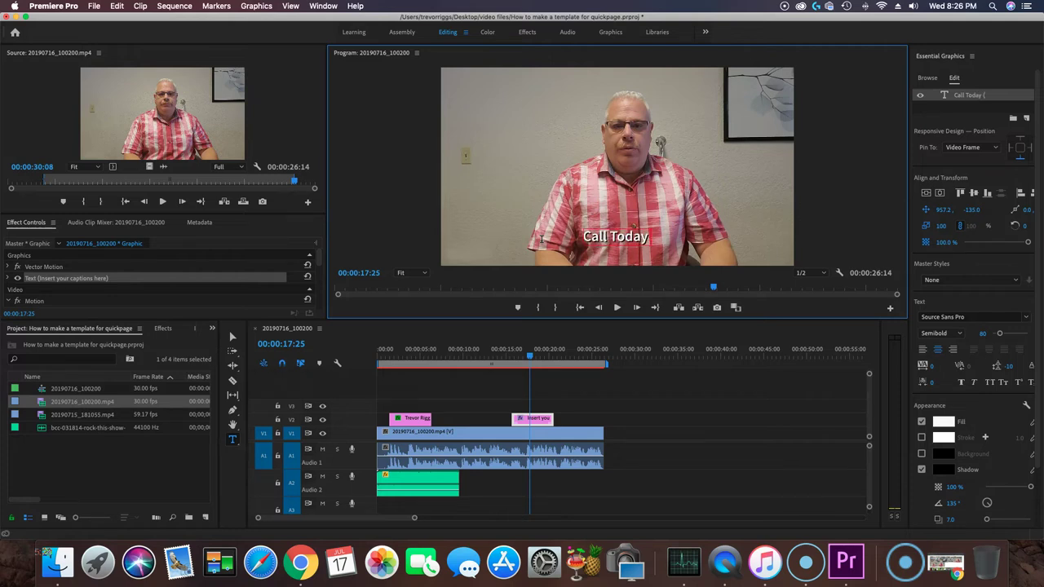
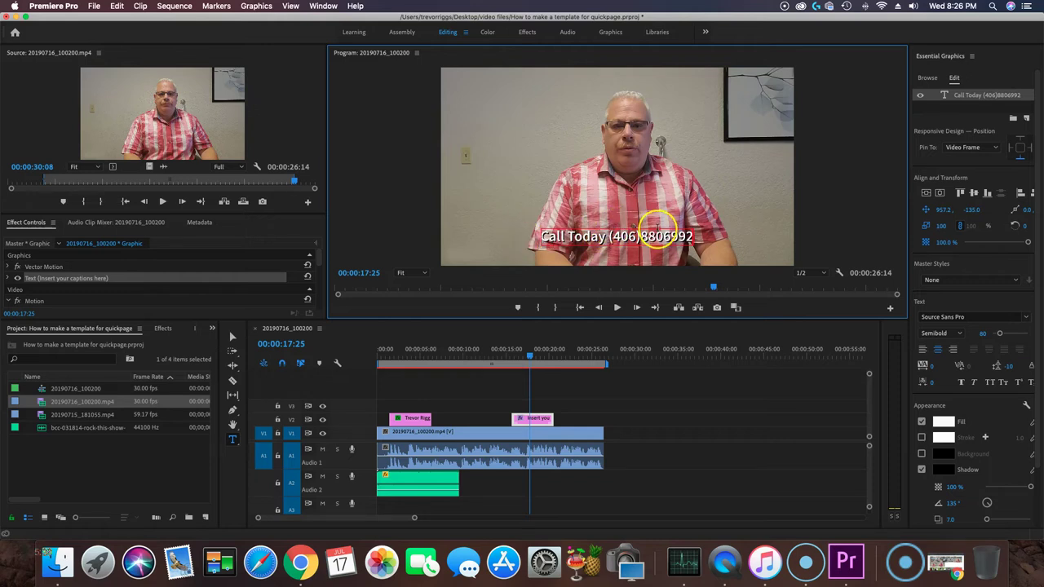
pyautogui.click(665, 236)
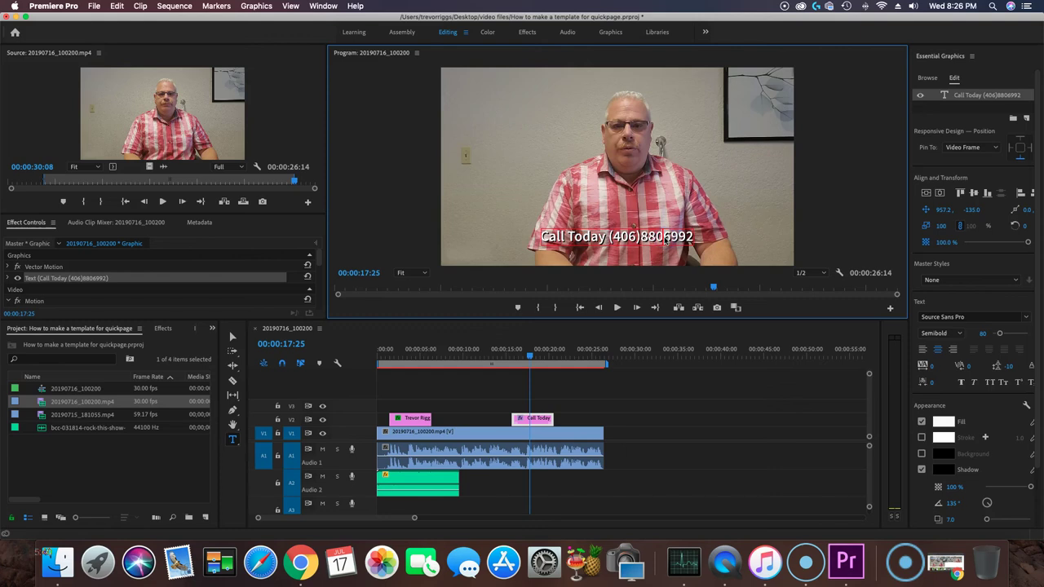
pyautogui.write('-')
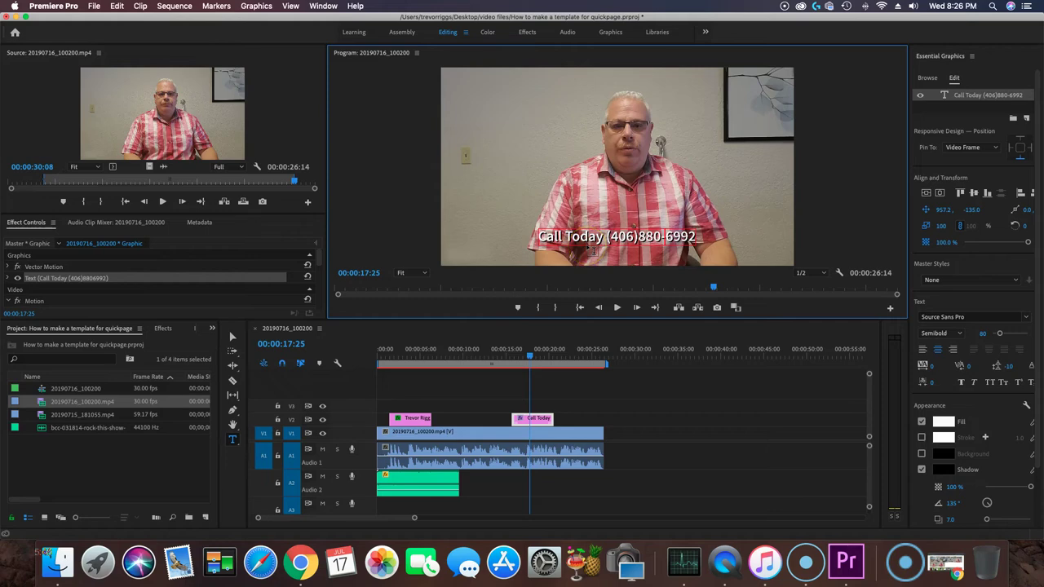
# Rewind the playhead and stretch the A2 music clip to the end of the V1 video.
pyautogui.click(529, 359)
pyautogui.moveTo(530, 359)
pyautogui.mouseDown()
pyautogui.moveTo(373, 357)
pyautogui.moveTo(516, 357)
pyautogui.mouseUp()
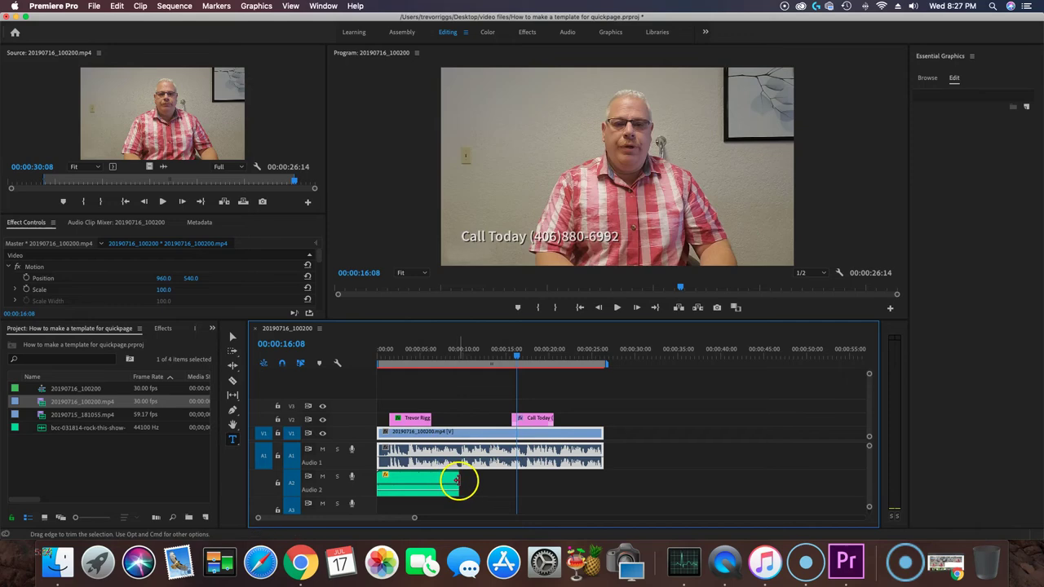
pyautogui.moveTo(458, 484); pyautogui.dragTo(604, 488)
pyautogui.moveTo(594, 485)
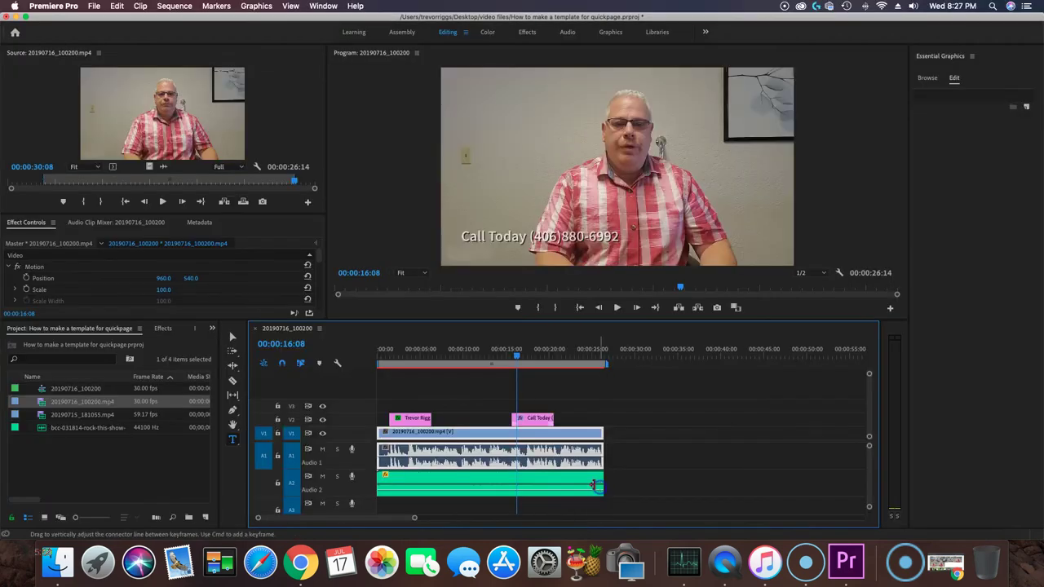
pyautogui.click(577, 460)
# Scrub back through the finished sequence to review it, then save the project.
pyautogui.moveTo(505, 357); pyautogui.dragTo(388, 364)
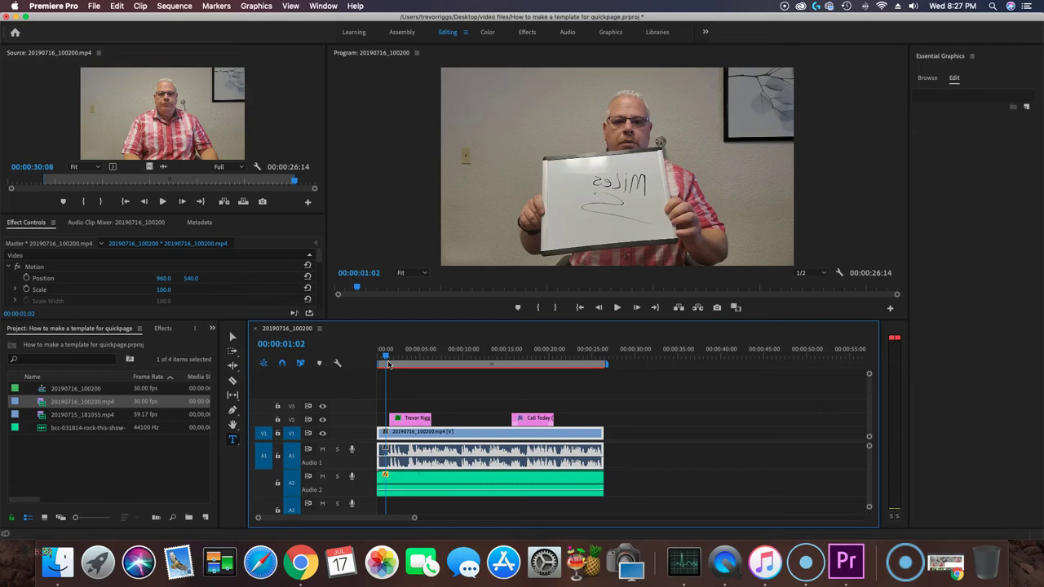
pyautogui.press('cmd+s')
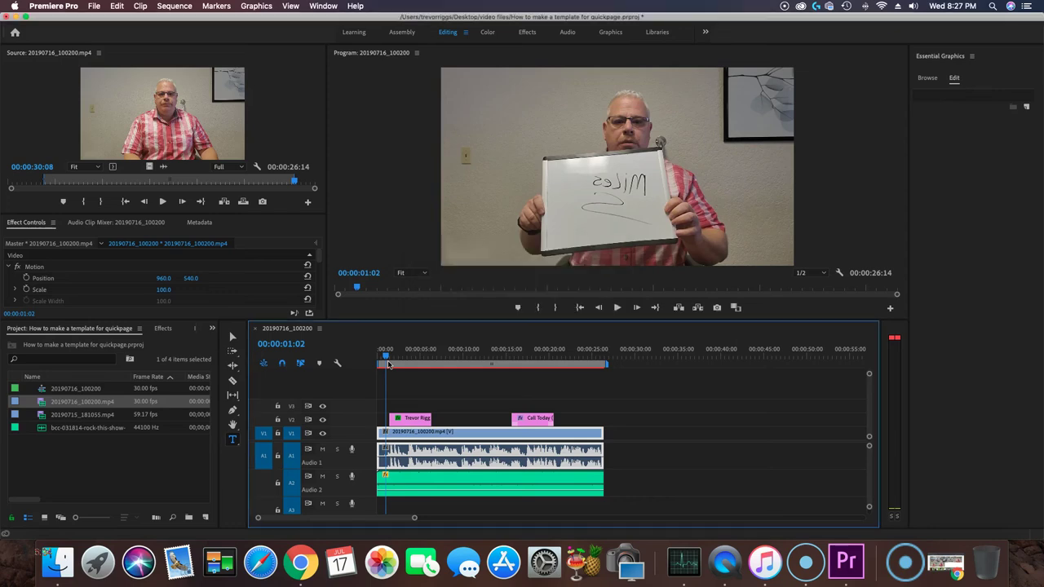